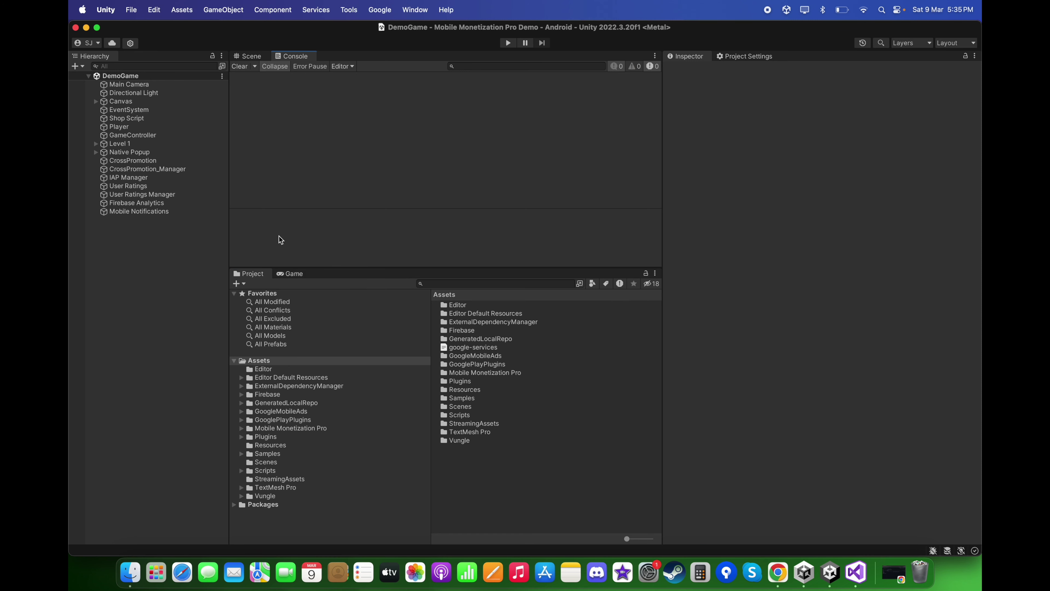
Step: Show the Scene and Game views and create an empty GameObject named "Ads Initializer" in the DemoGame scene
left_click(248, 56)
left_click(290, 273)
left_click(174, 250)
right_click(125, 238)
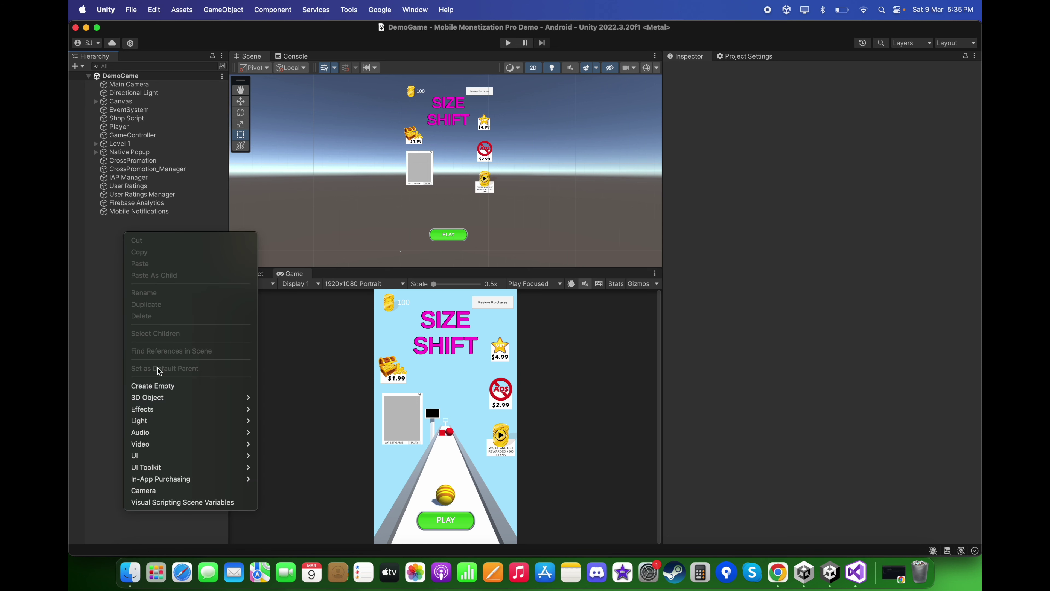
left_click(175, 386)
type("Ads Init")
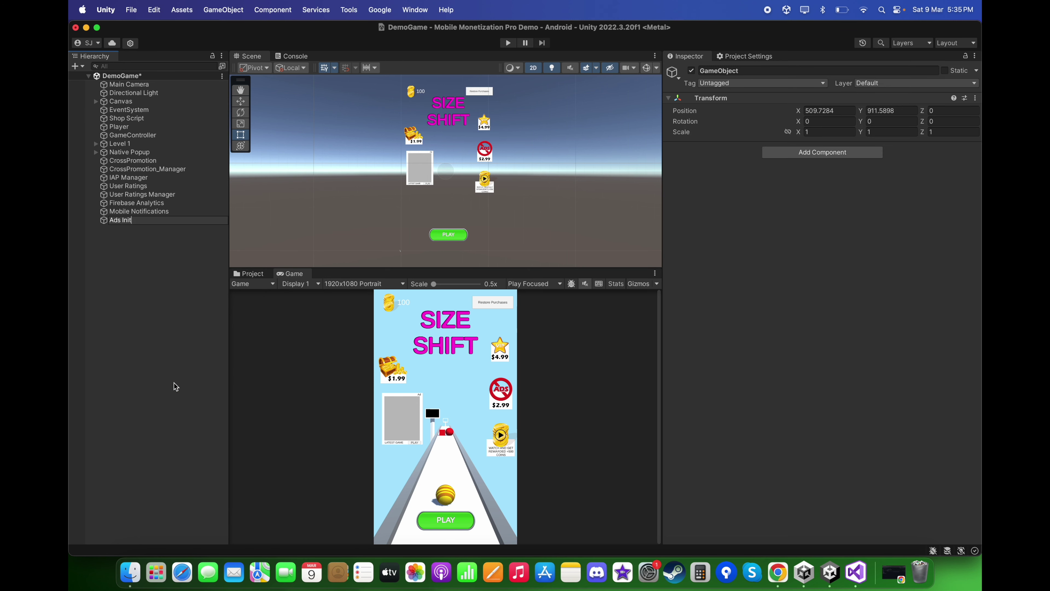
type("ializer")
key("Return")
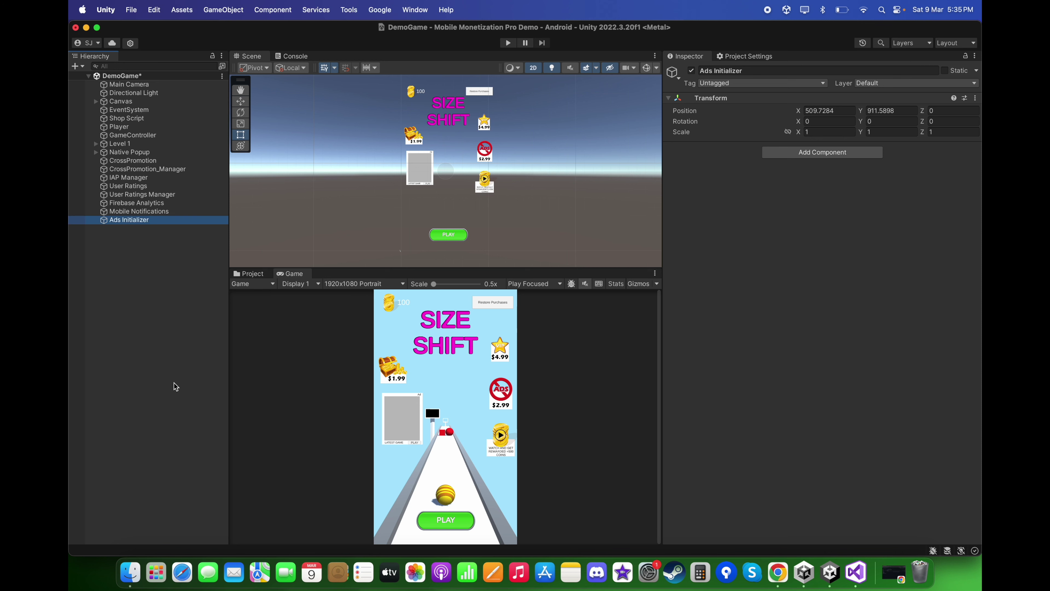
Step: Attach the MobileMonetizationPro_LiftOffAdsInitializer script from the LiftOffAdsManager tool's Scripts folder to Ads Initializer, and widen the Inspector to fit its labels
left_click(263, 276)
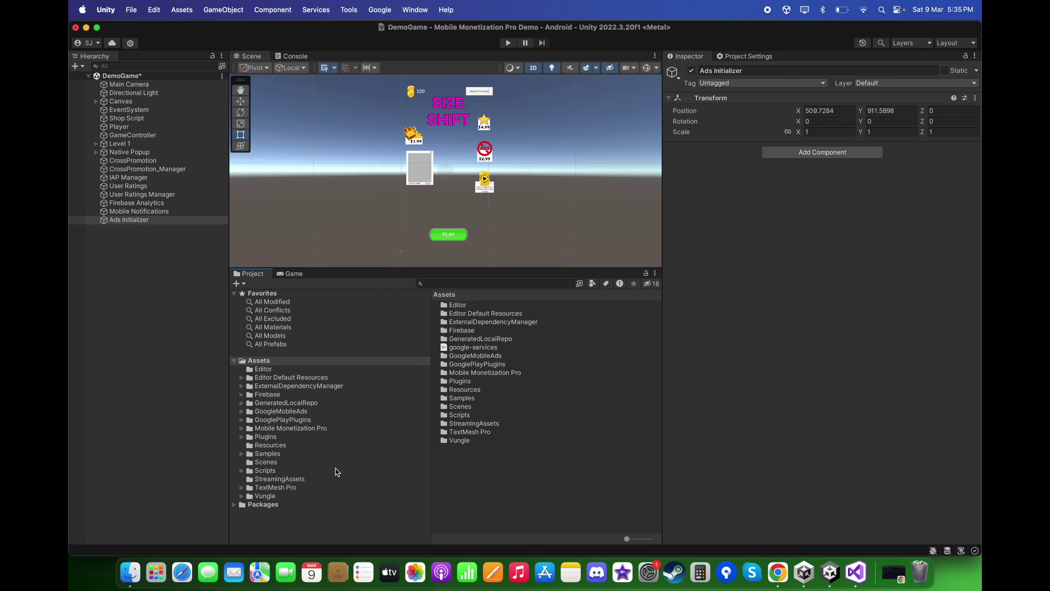
left_click(301, 429)
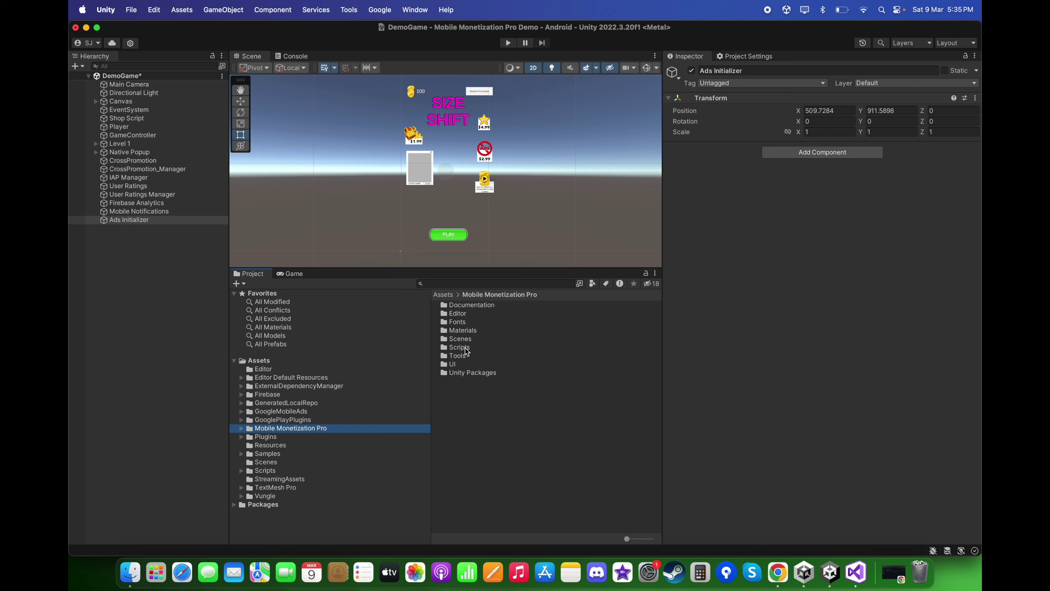
double_click(463, 357)
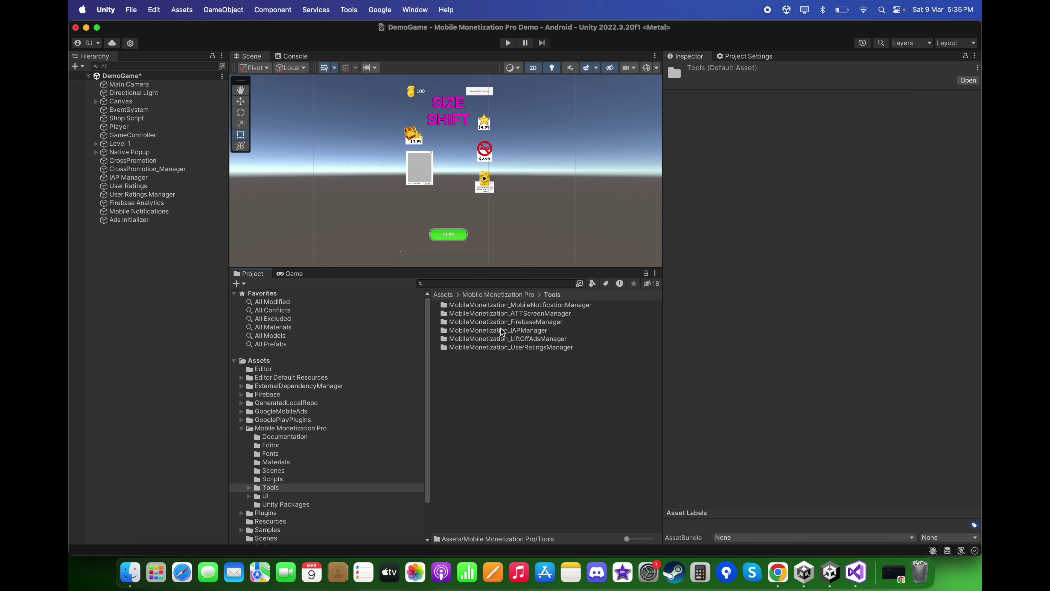
double_click(521, 339)
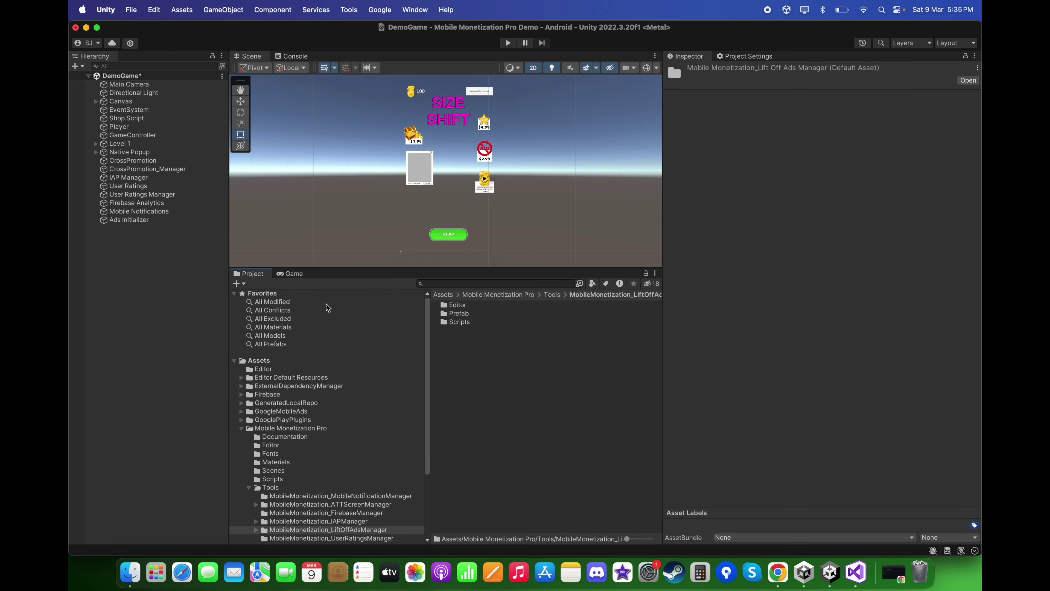
double_click(455, 322)
left_click(143, 219)
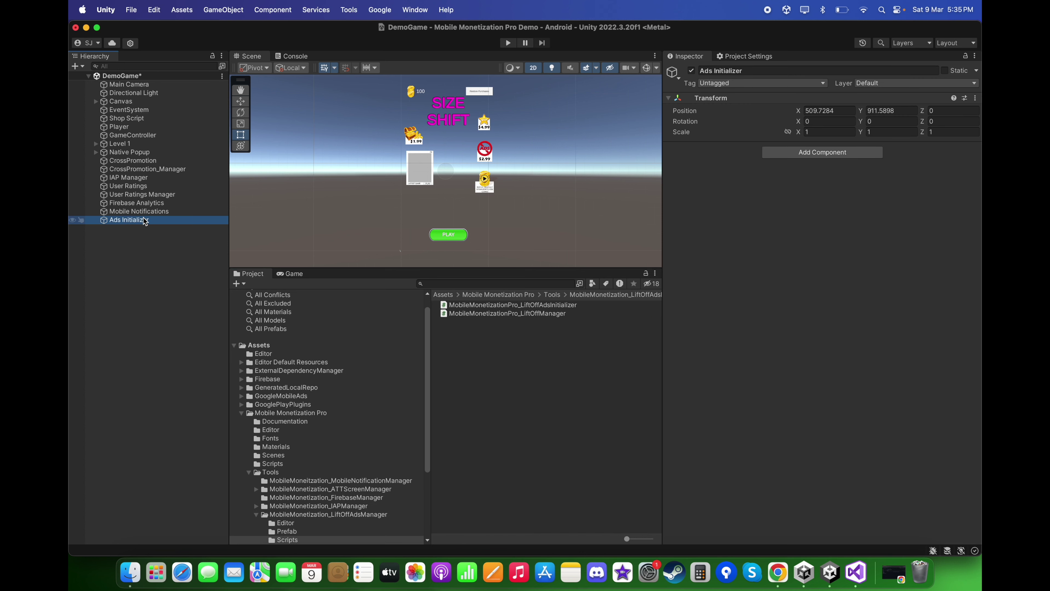
left_click_drag(500, 308, 754, 286)
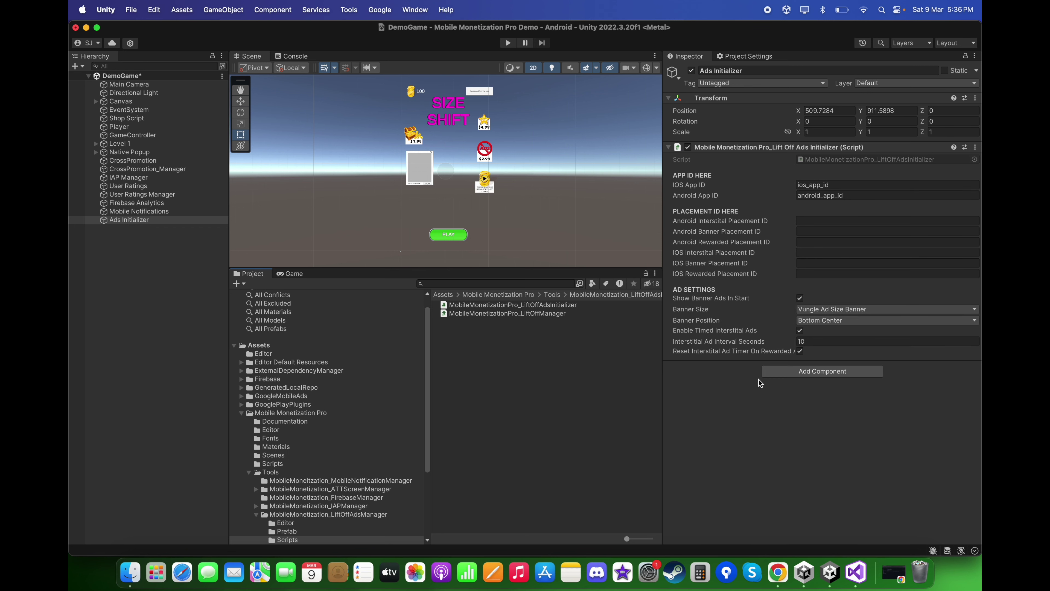
left_click_drag(664, 225, 644, 225)
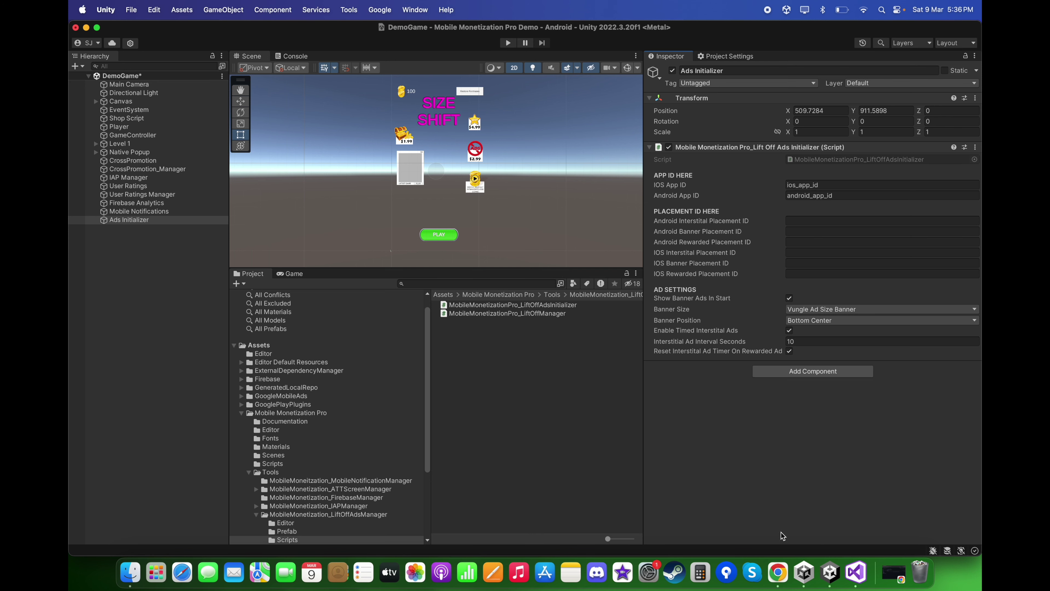
Step: Switch to Chrome and log in to Liftoff Monetize by filling in the email and password from the saved account
left_click(778, 572)
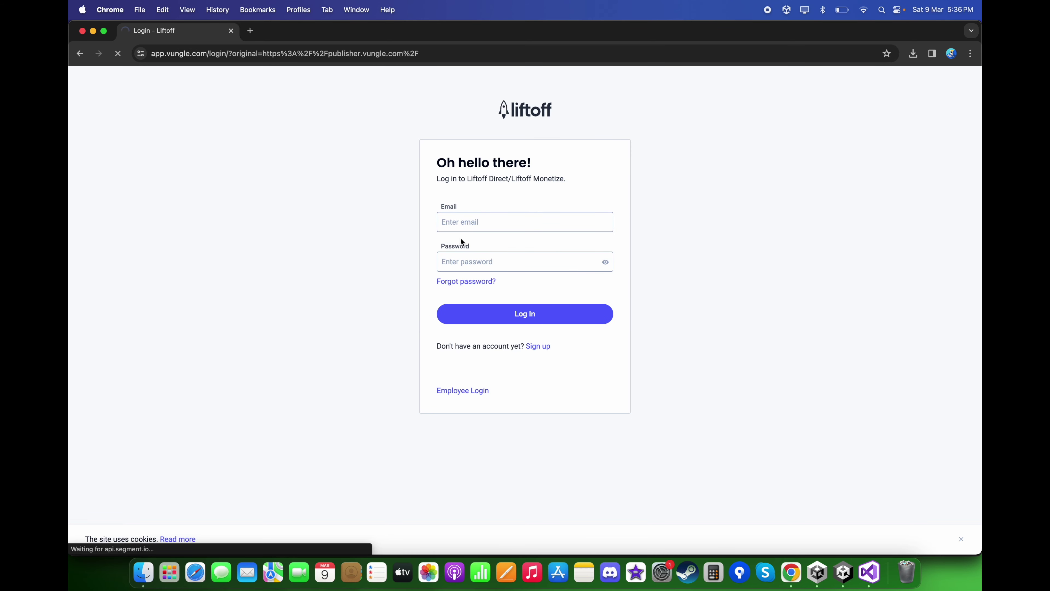
left_click(478, 228)
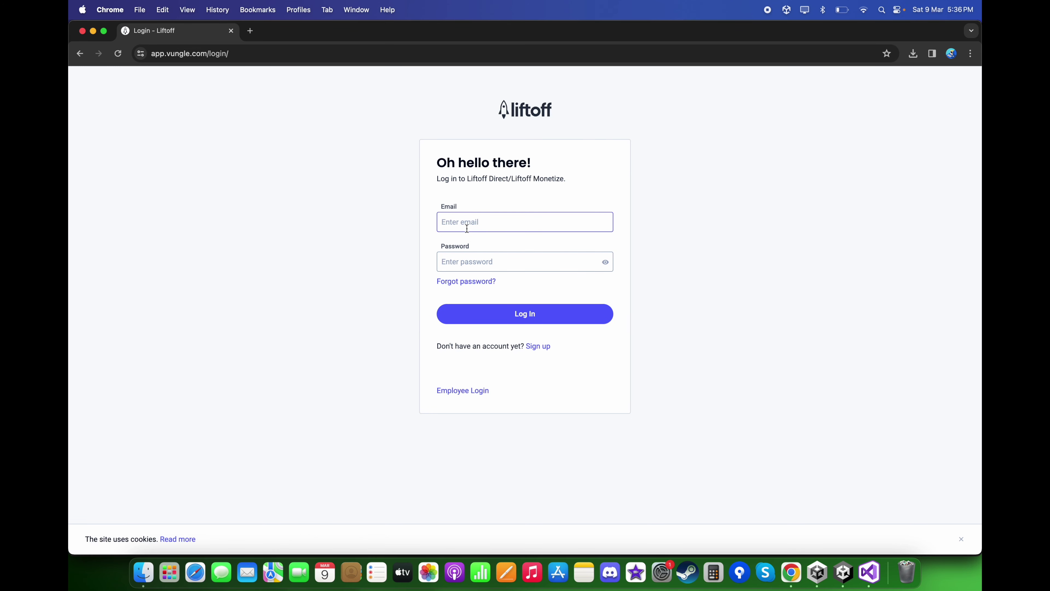
left_click(467, 228)
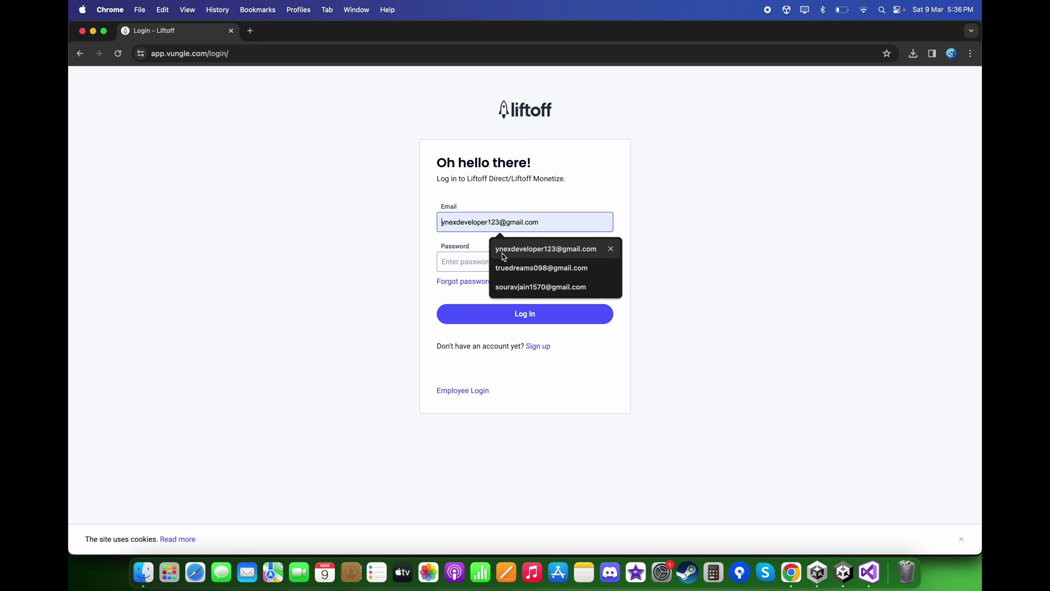
left_click(502, 250)
left_click(600, 308)
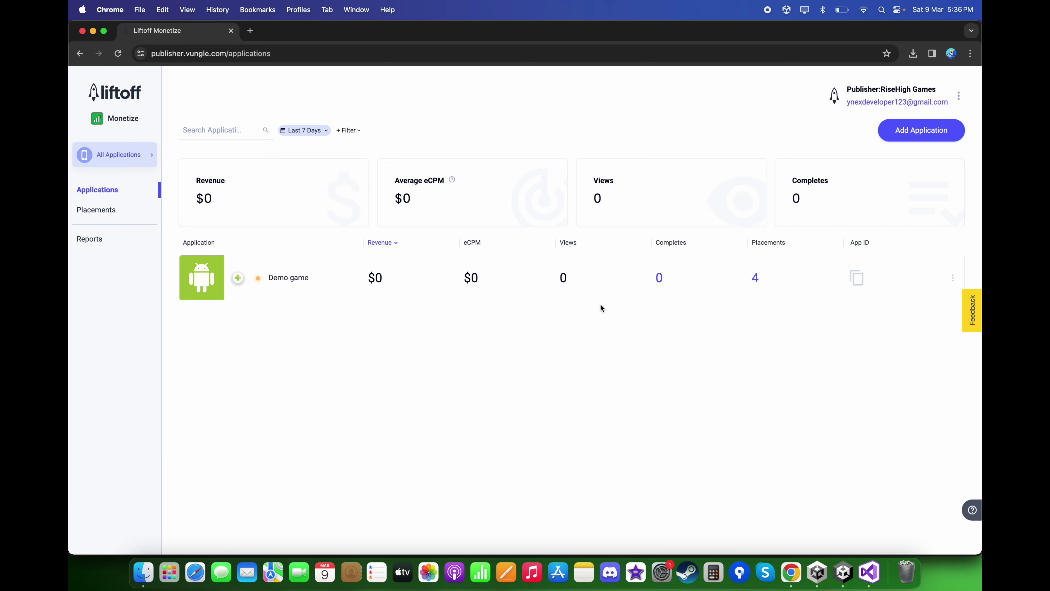
Step: Add an Android application named "Size Shift Demo Game", marked as not live yet, and agree that COPPA settings will not apply
left_click(894, 138)
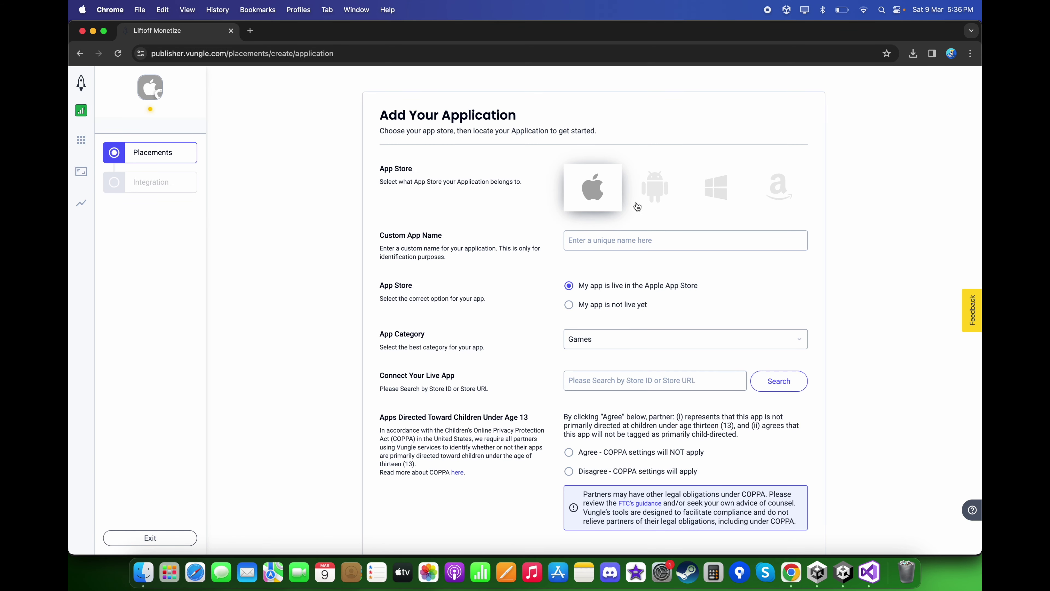
left_click(652, 197)
left_click(596, 249)
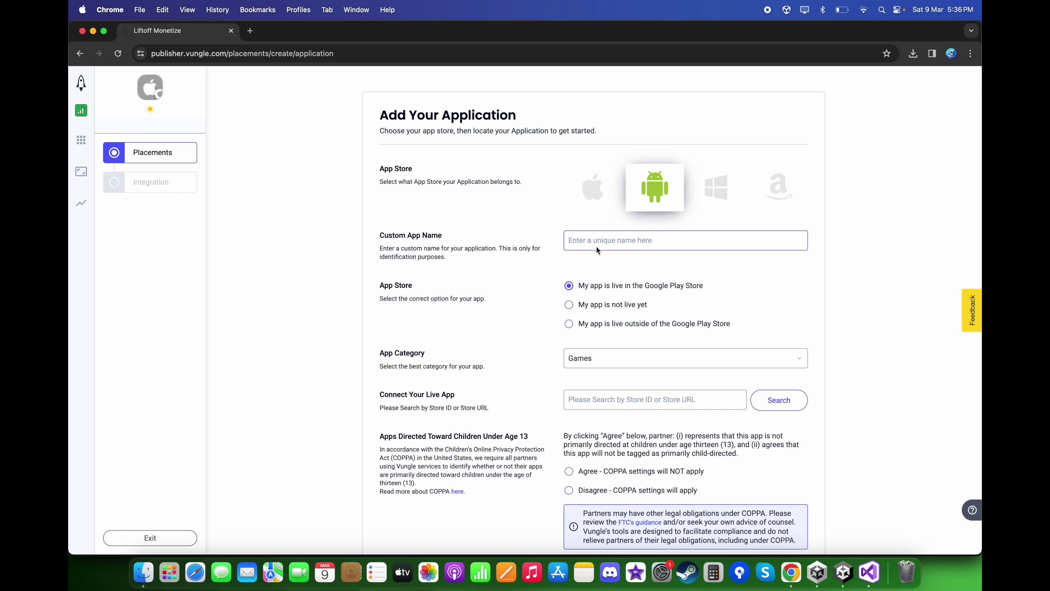
type("Size Shift Demo Game")
scroll(576, 292, "down", 2)
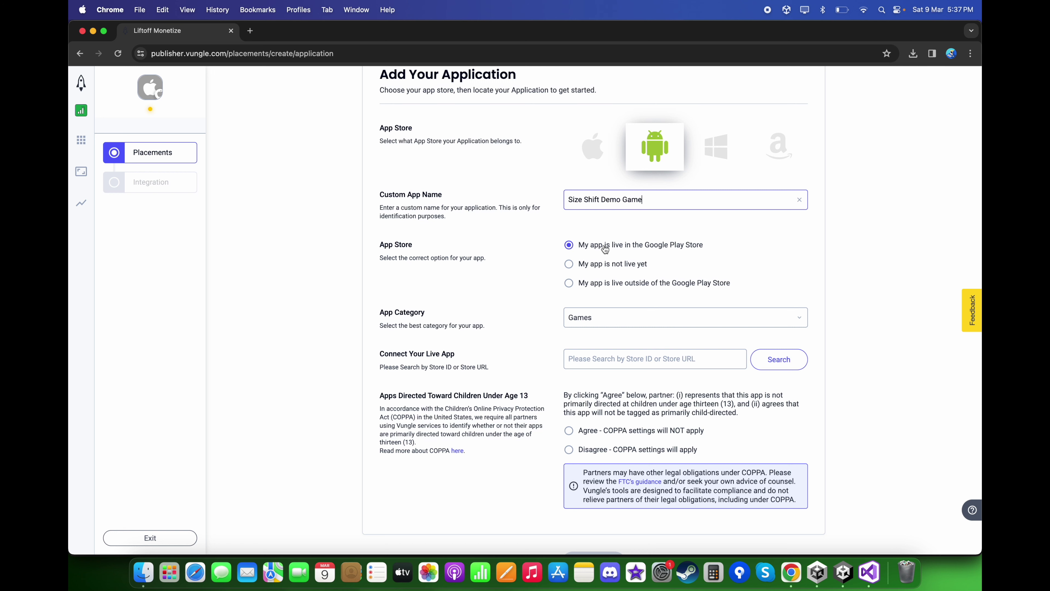
left_click(568, 265)
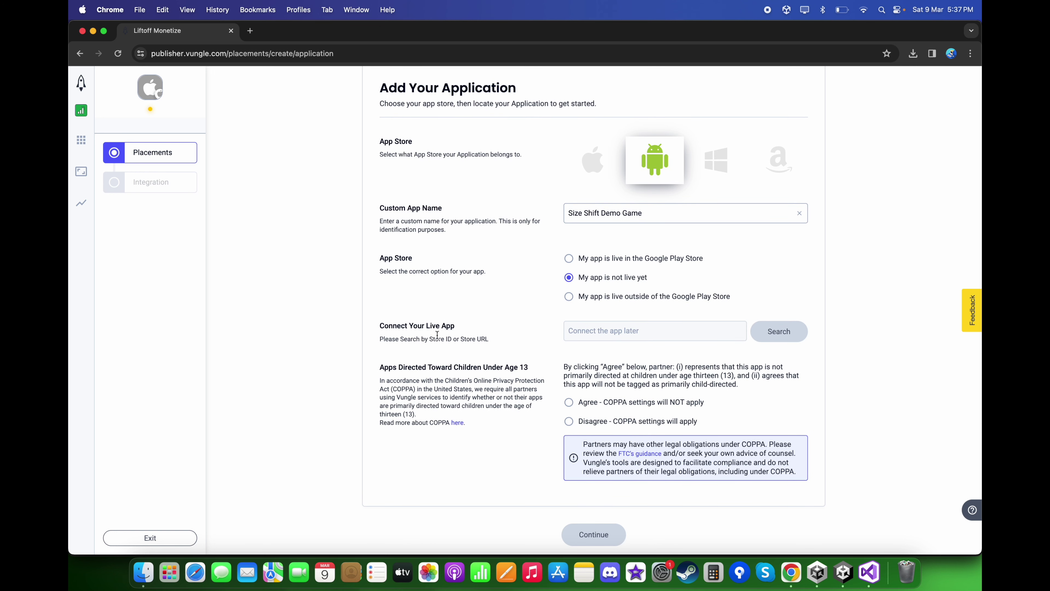
left_click(569, 403)
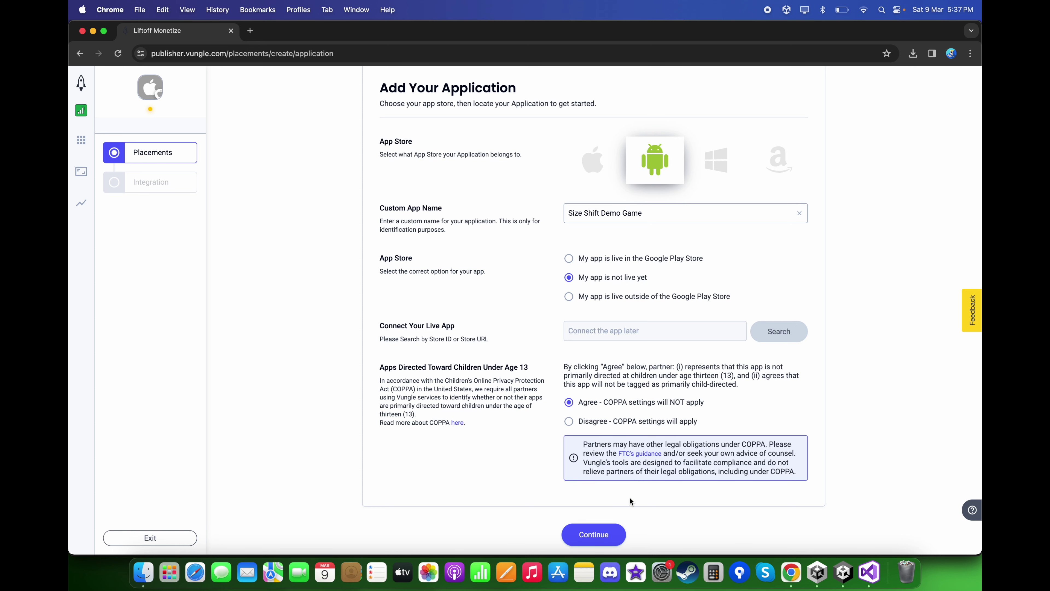
left_click(610, 535)
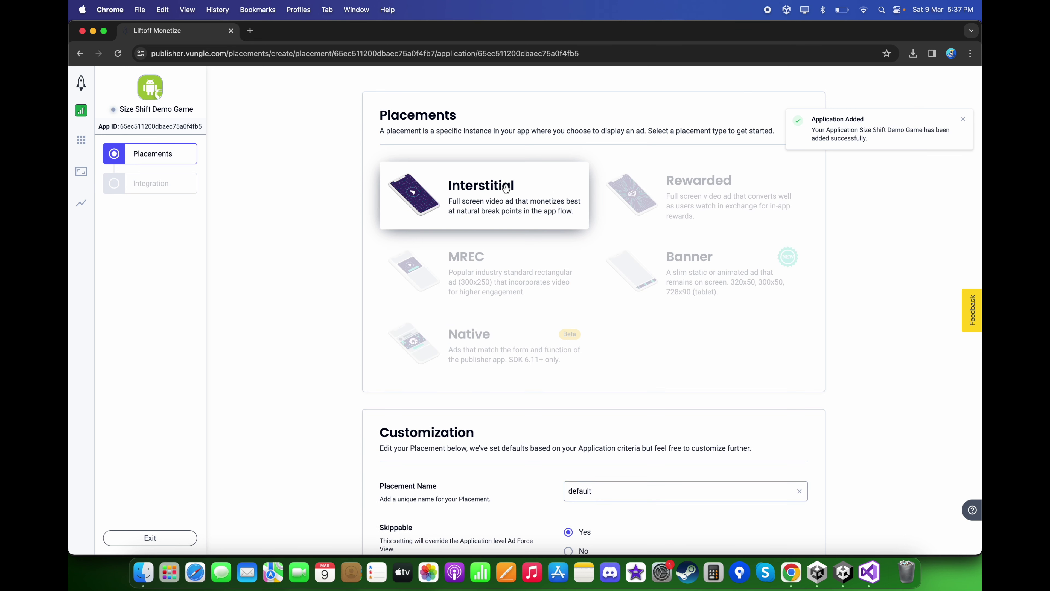
Step: Create an Interstitial placement named "Interstital_Android" for the new application, keeping the other placement settings at their defaults
scroll(482, 201, "down", 5)
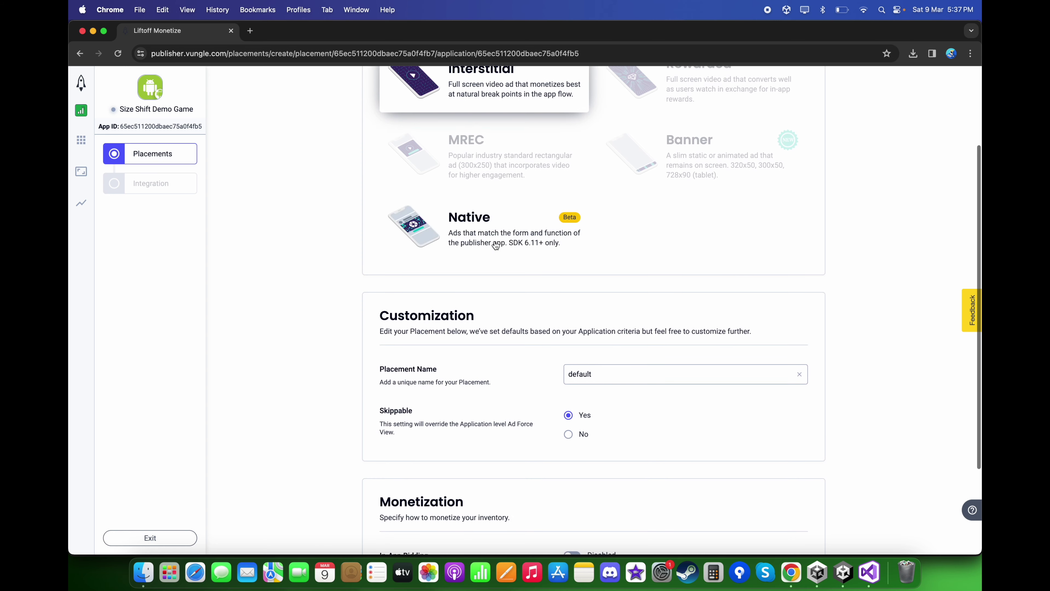
double_click(601, 374)
type("Interstital_Android")
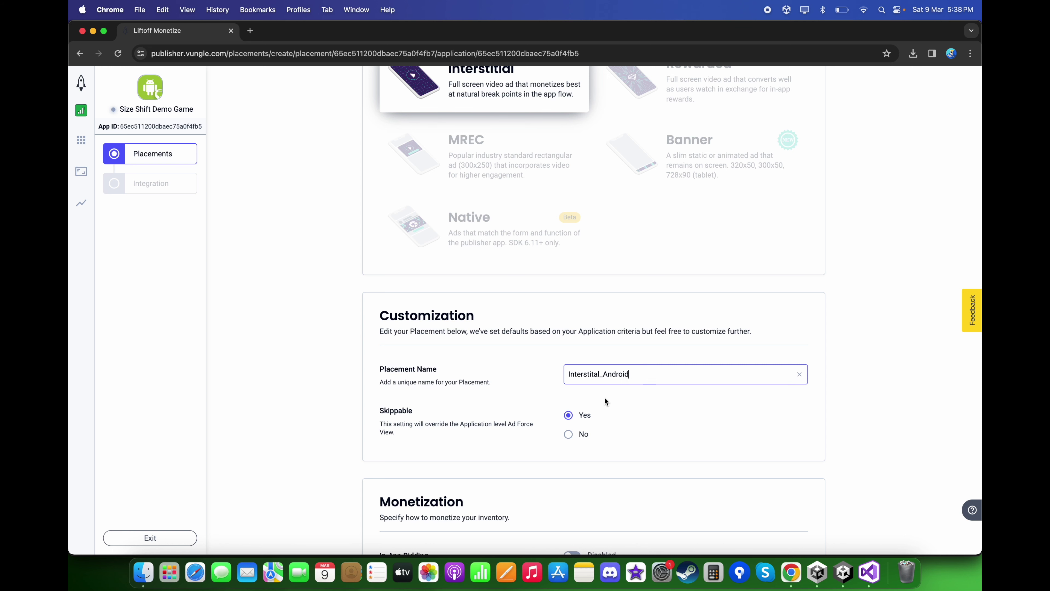
scroll(605, 401, "down", 5)
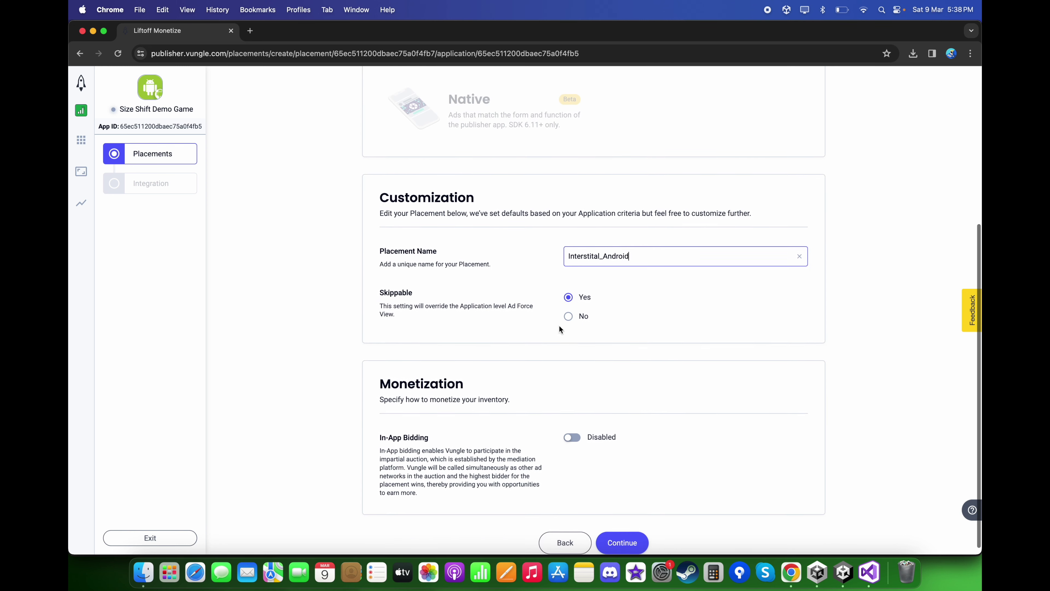
scroll(572, 347, "down", 1)
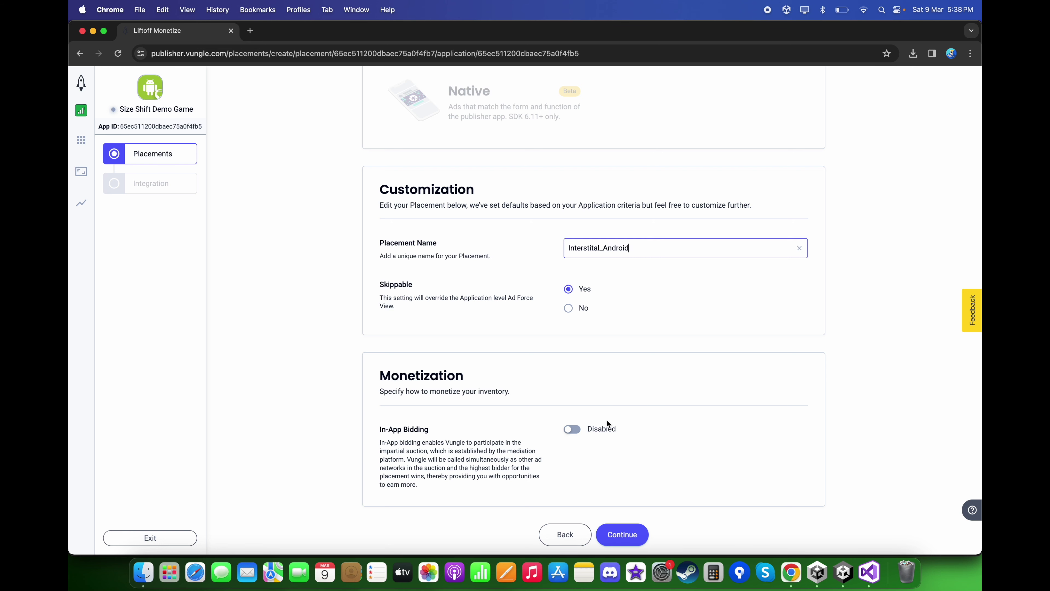
left_click(628, 533)
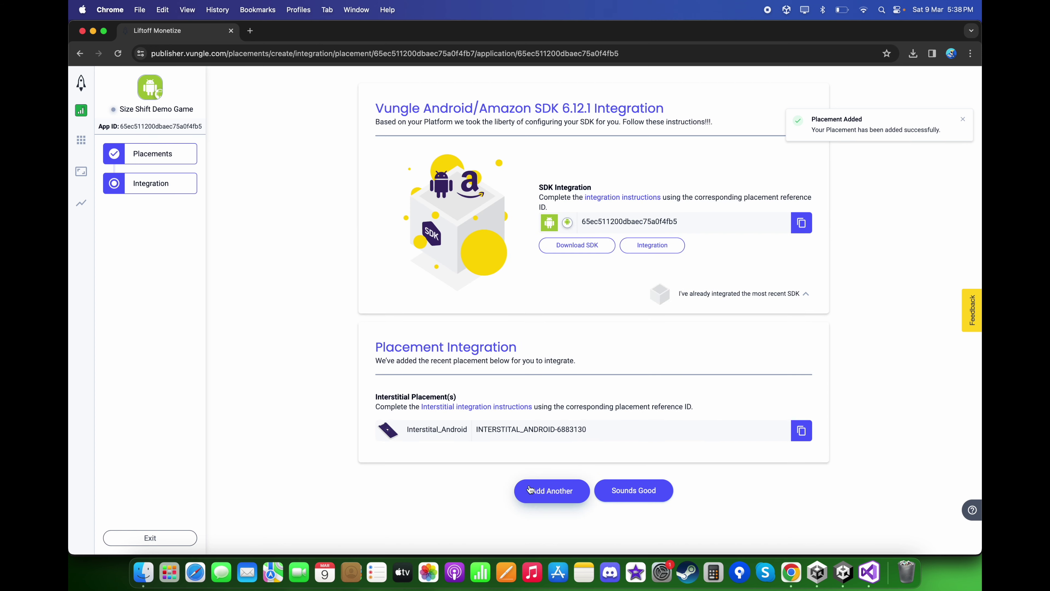
Step: Add another placement of type Rewarded named "Rewarded_Android", keeping its default skippable and bidding settings
left_click(547, 495)
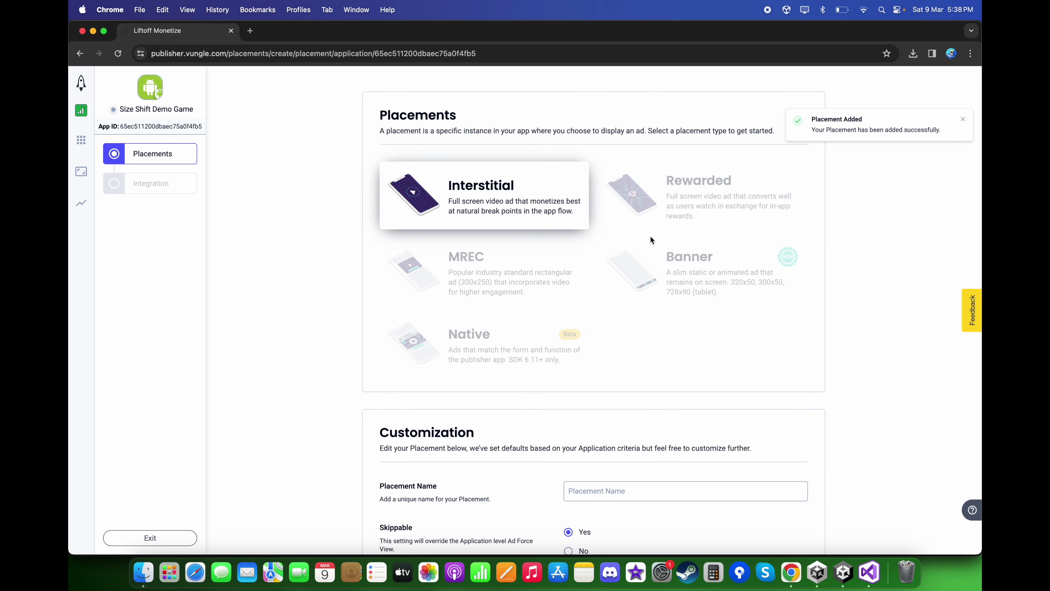
left_click(647, 211)
scroll(604, 272, "down", 5)
left_click(615, 327)
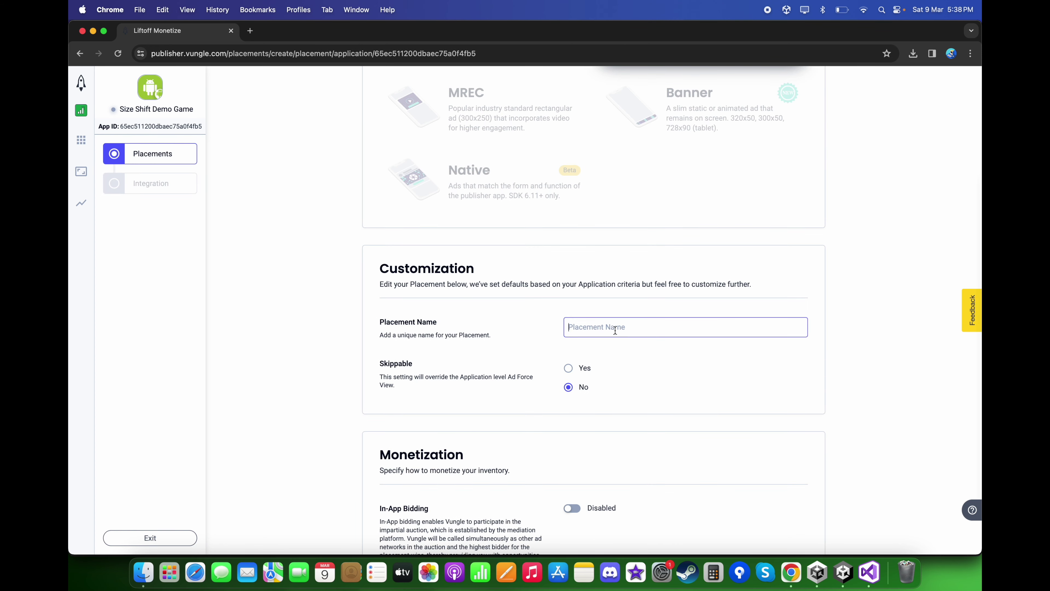
type("Rewarded_Android")
scroll(612, 362, "down", 2)
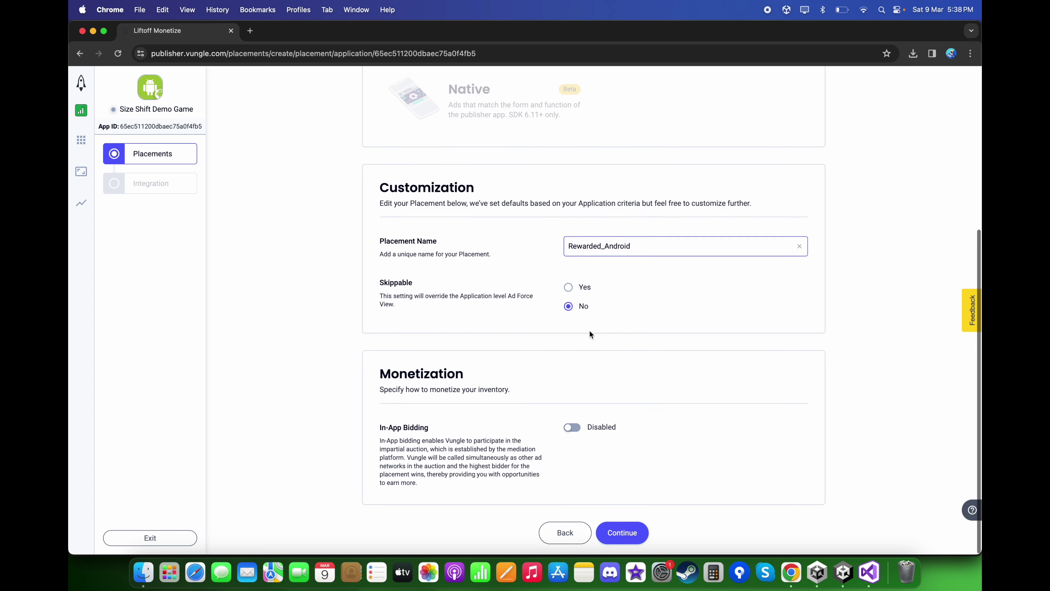
left_click(625, 535)
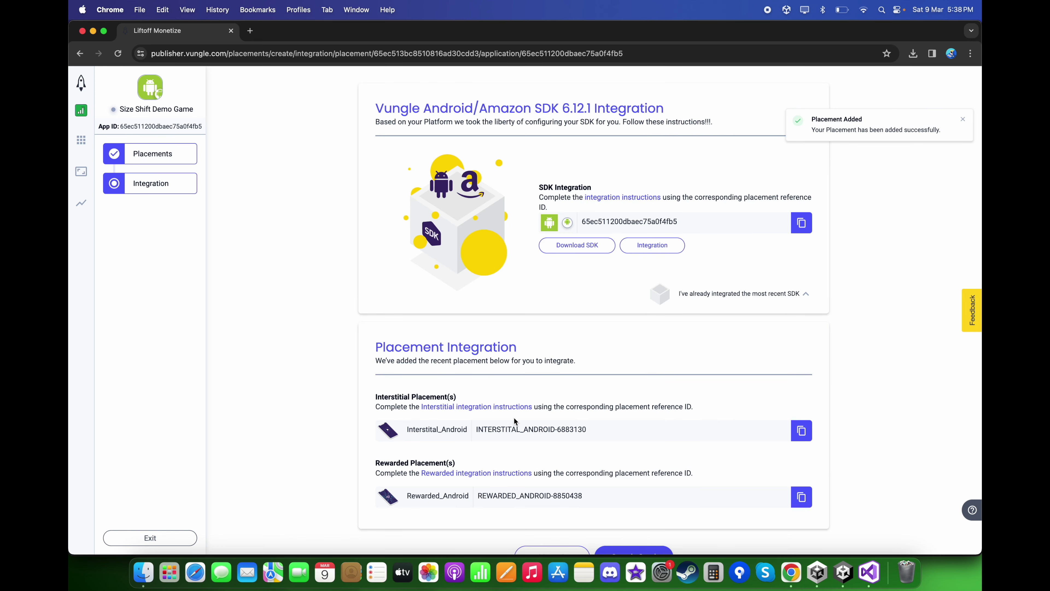
Step: Add a Banner placement named "Banner_Android" with default settings and bring up the list of placement reference IDs
scroll(513, 416, "down", 1)
left_click(552, 518)
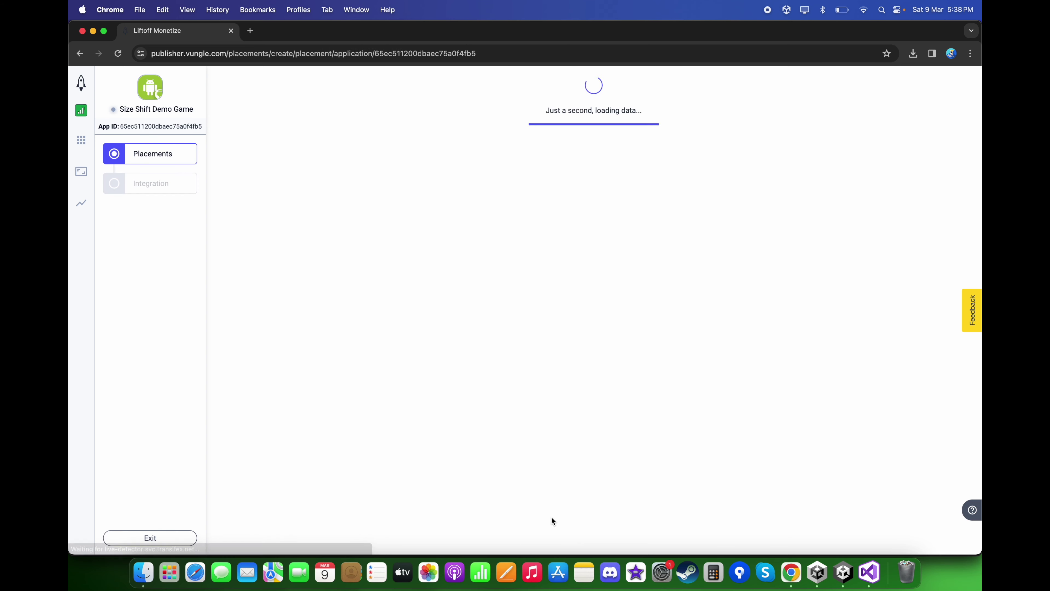
left_click(642, 282)
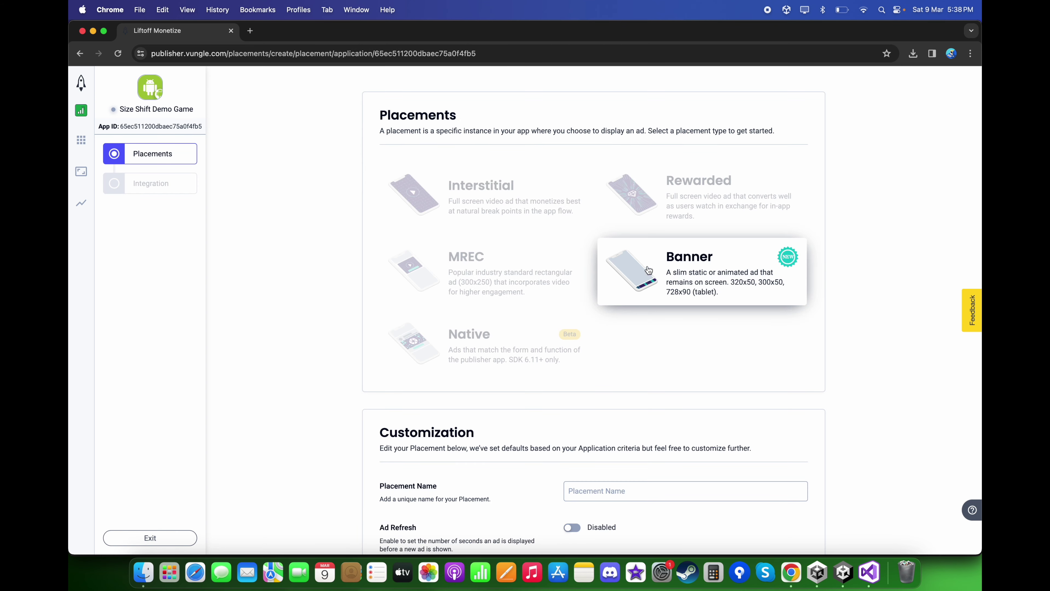
scroll(644, 261, "down", 3)
left_click(592, 363)
type("Banner_Android")
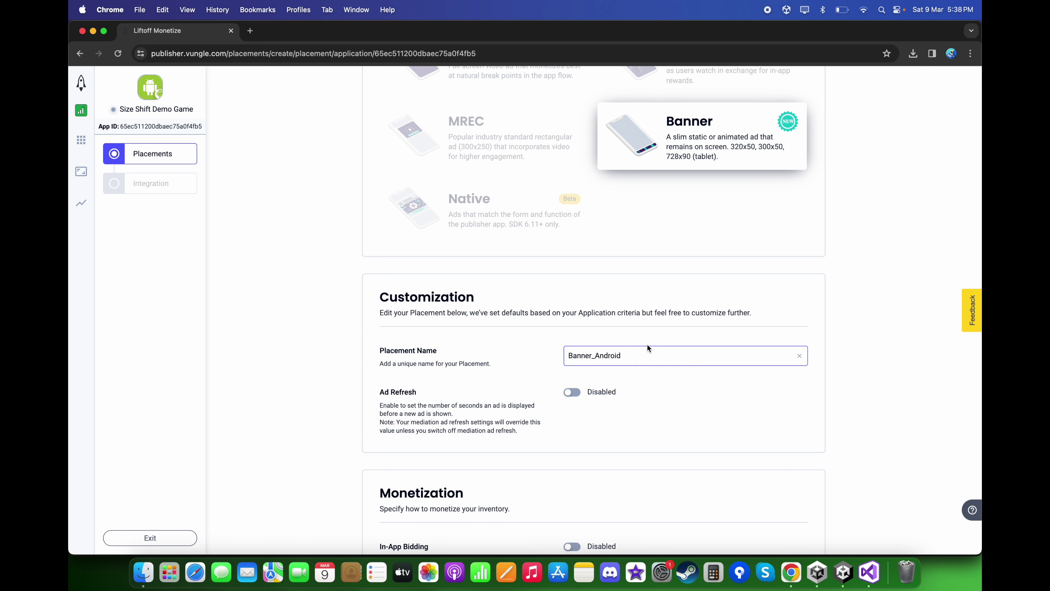
scroll(647, 349, "down", 3)
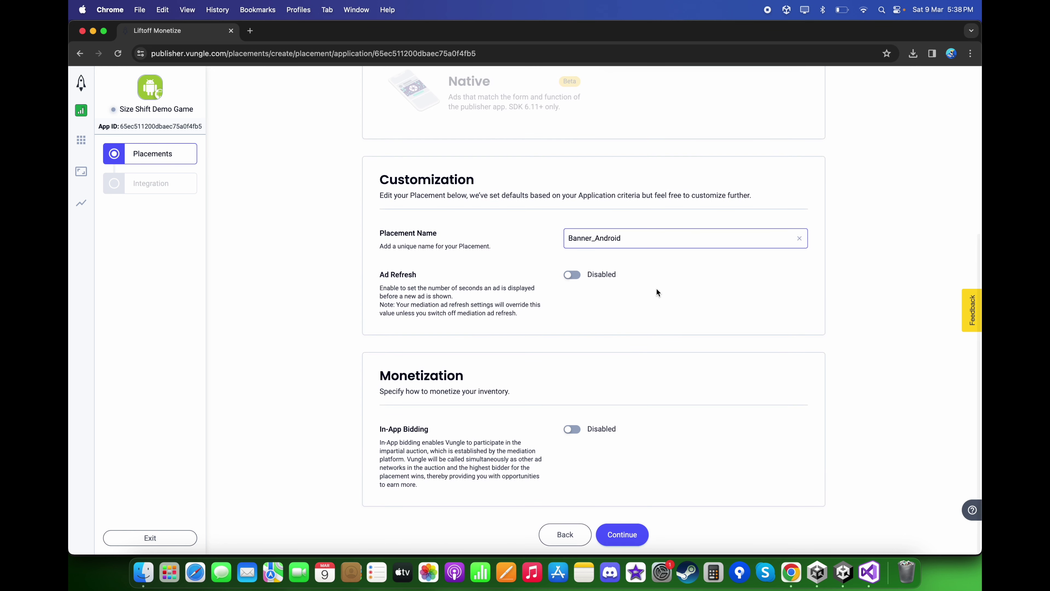
left_click(622, 530)
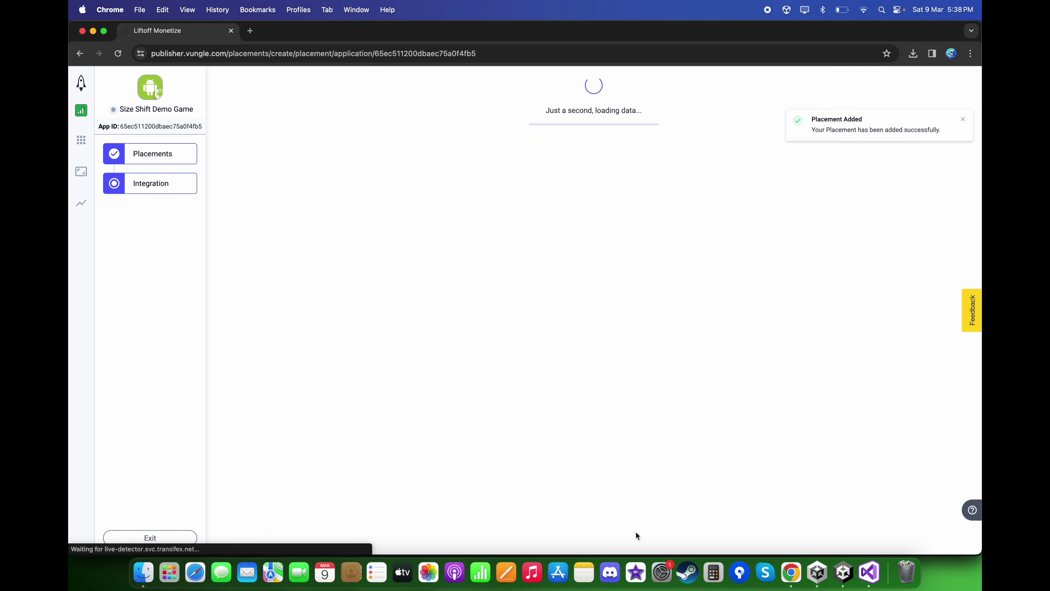
scroll(571, 311, "down", 3)
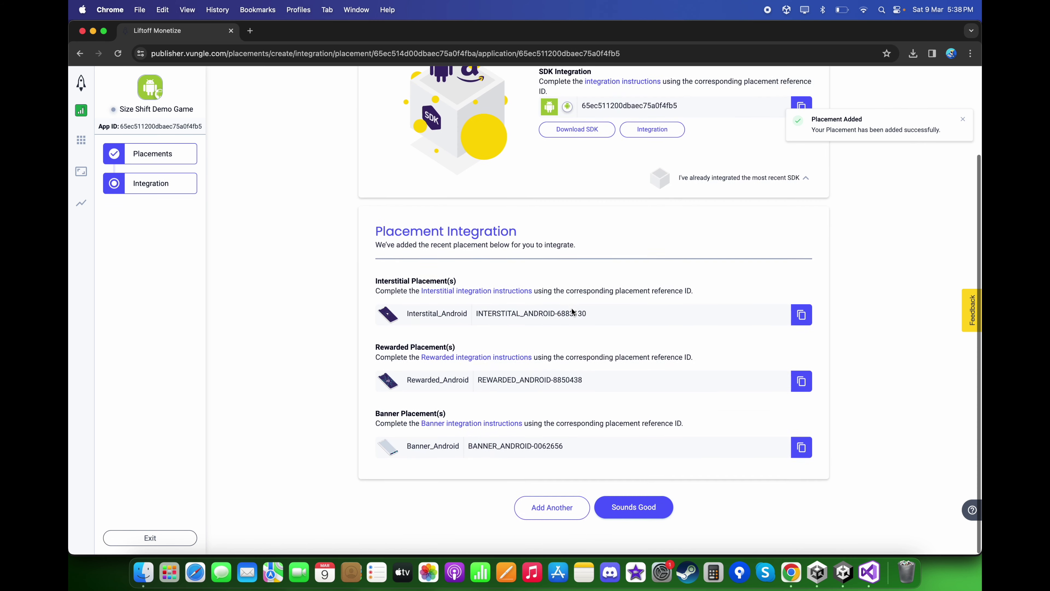
Step: Finish the placement setup, look over the placements of Size Shift Demo Game and return to its application overview
left_click(647, 517)
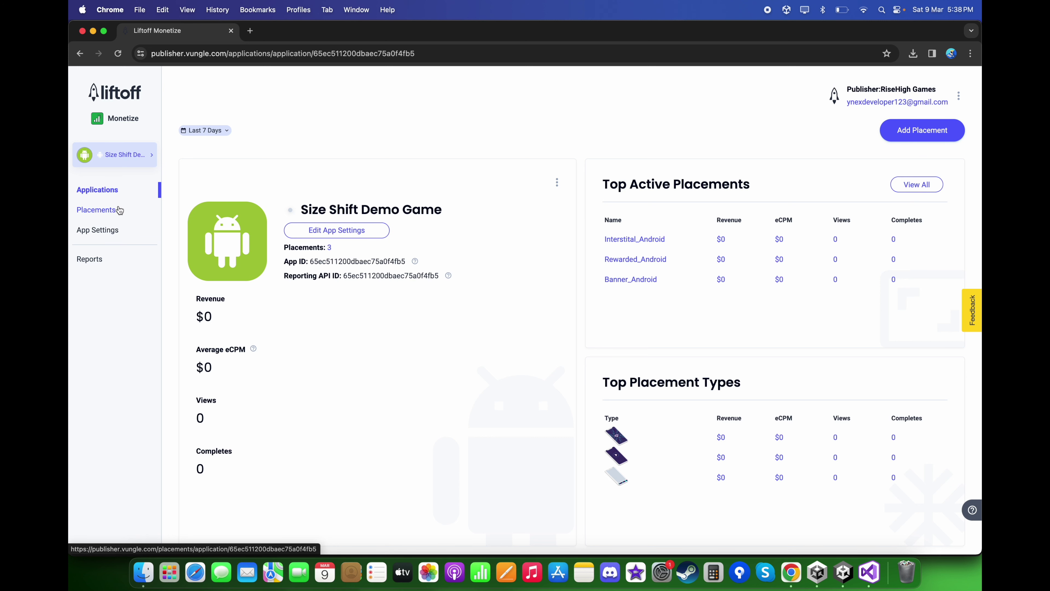
left_click(119, 210)
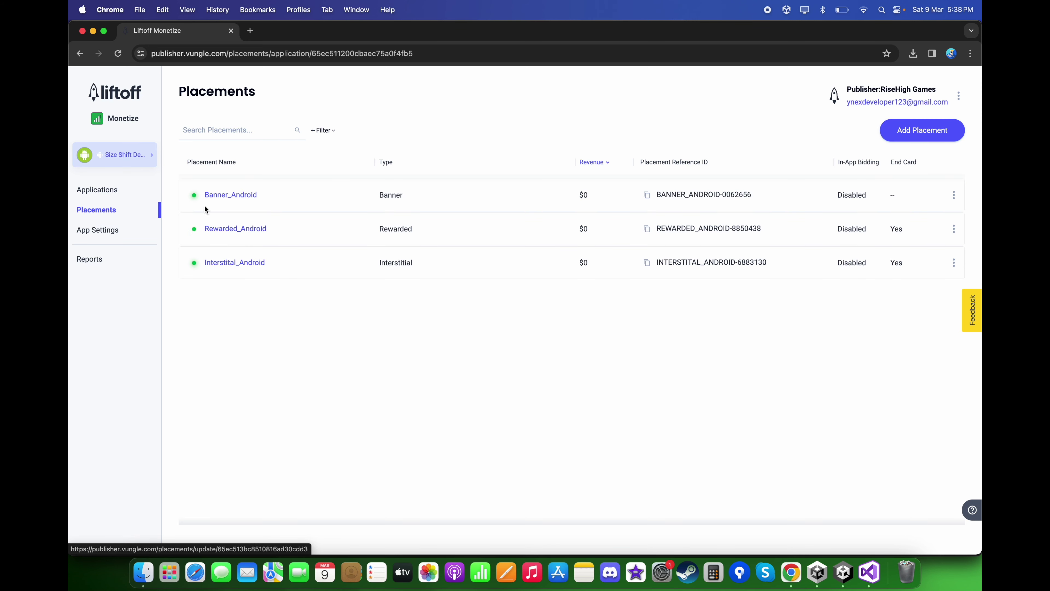
left_click(118, 190)
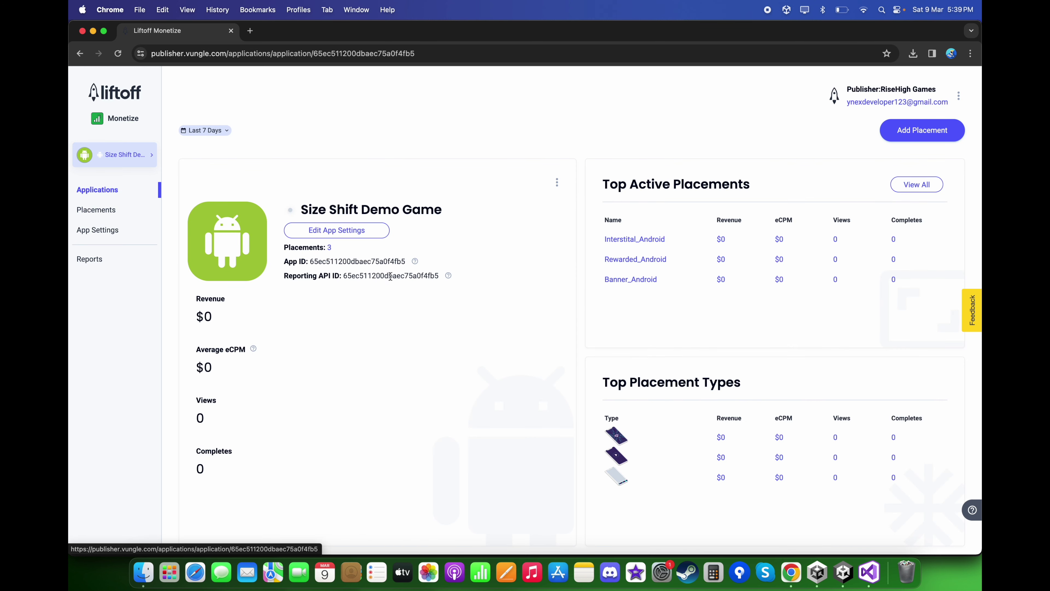
Step: Copy the App ID of Size Shift Demo Game and paste it as the Android App ID in Unity's Lift Off Ads Initializer
double_click(366, 261)
key("super+c")
left_click(405, 293)
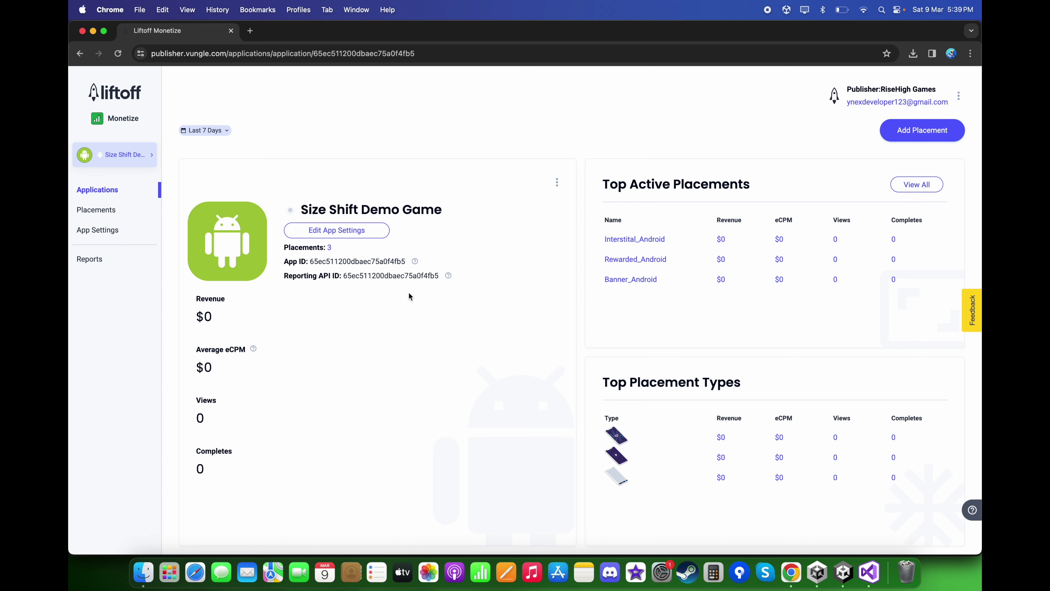
left_click(843, 572)
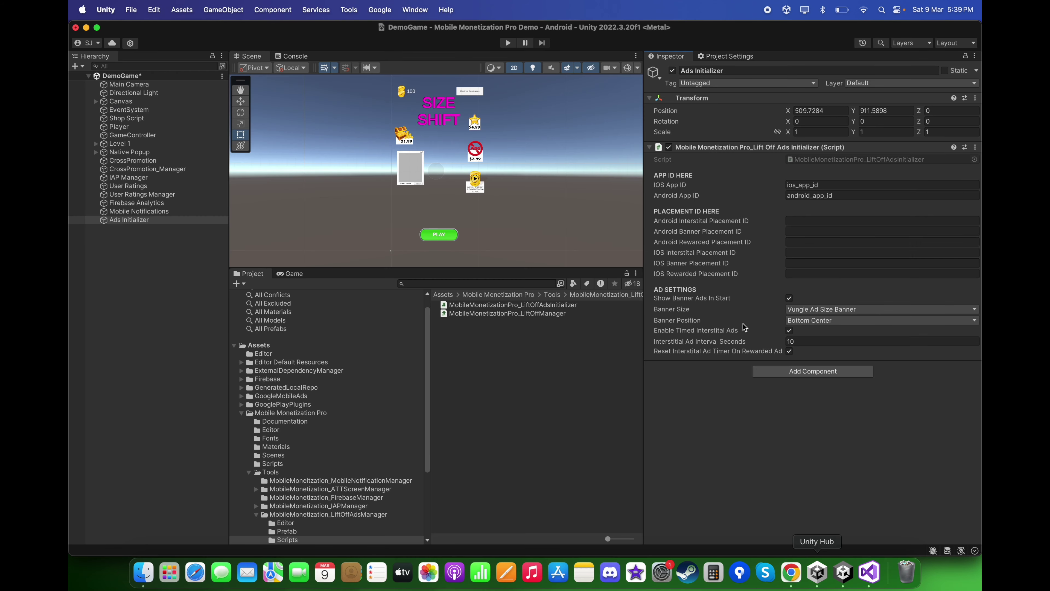
left_click(796, 196)
key("super+a")
key("super+v")
left_click(738, 448)
Step: Copy the Banner_Android placement reference ID from the Liftoff placements list into the initializer's Android Banner Placement ID in Unity
left_click(790, 573)
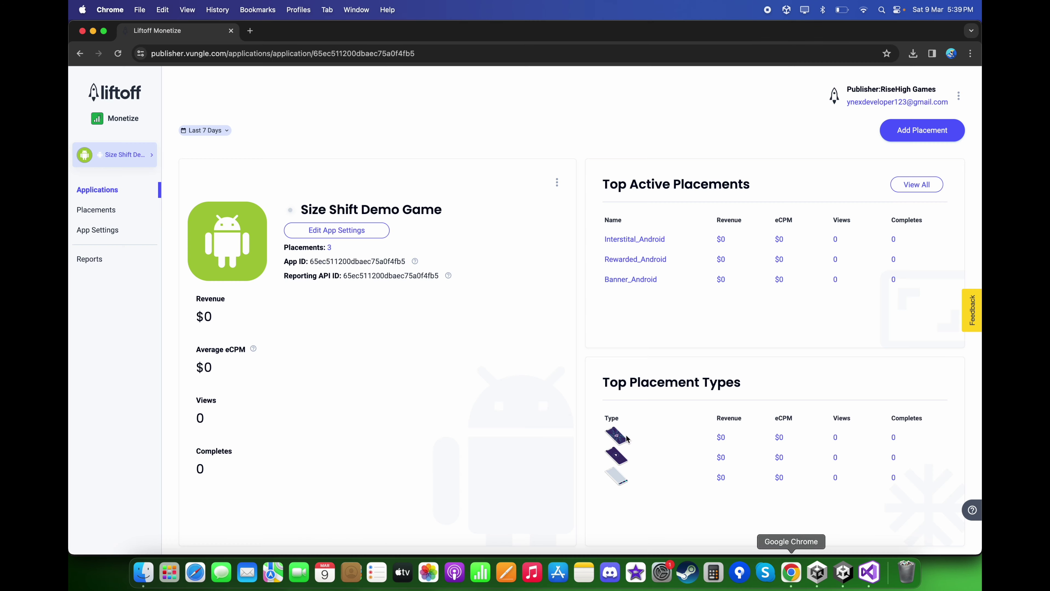
left_click(133, 210)
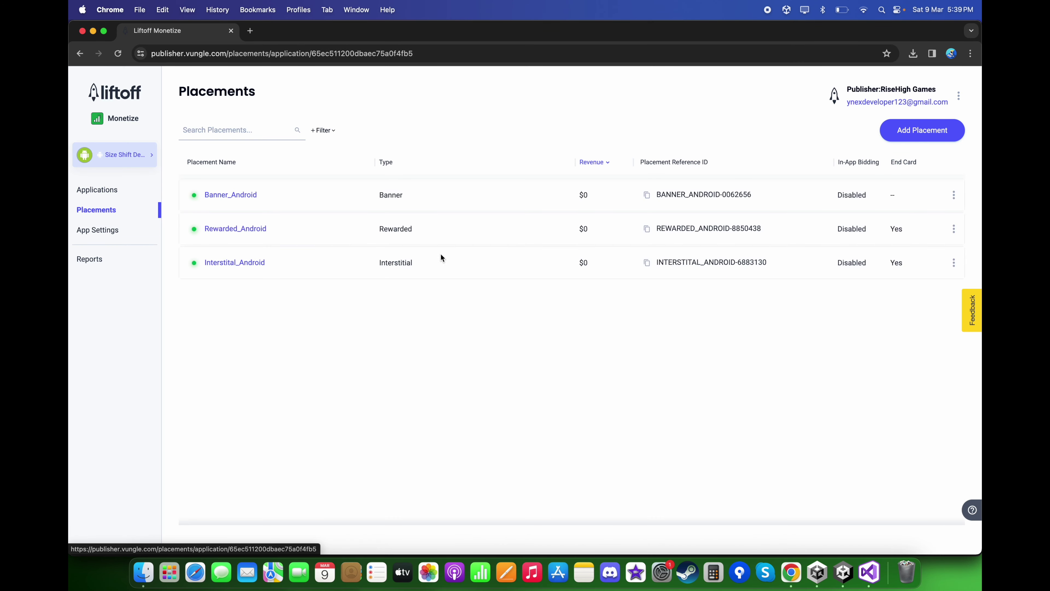
left_click(647, 196)
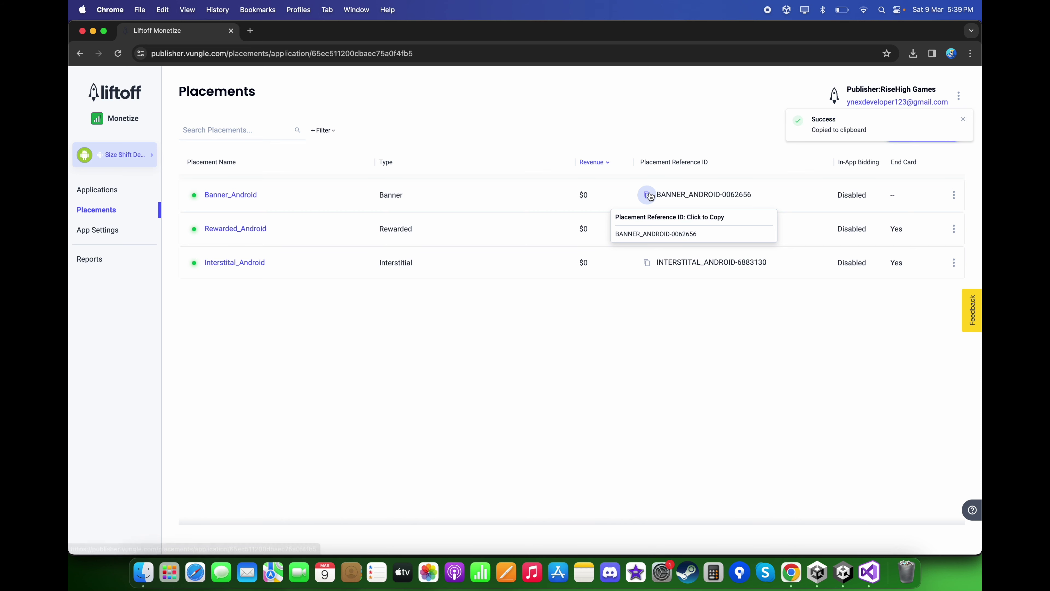
left_click(849, 577)
left_click(791, 231)
key("super+v")
Step: Copy the Rewarded_Android placement reference ID from Liftoff into the Android Rewarded Placement ID in Unity
left_click(791, 580)
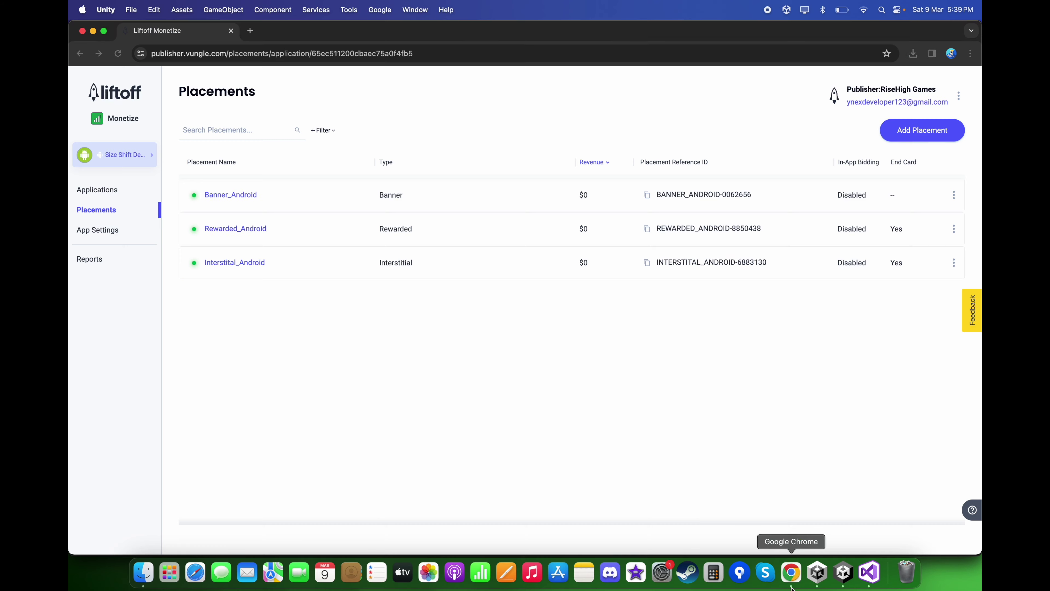
left_click(646, 229)
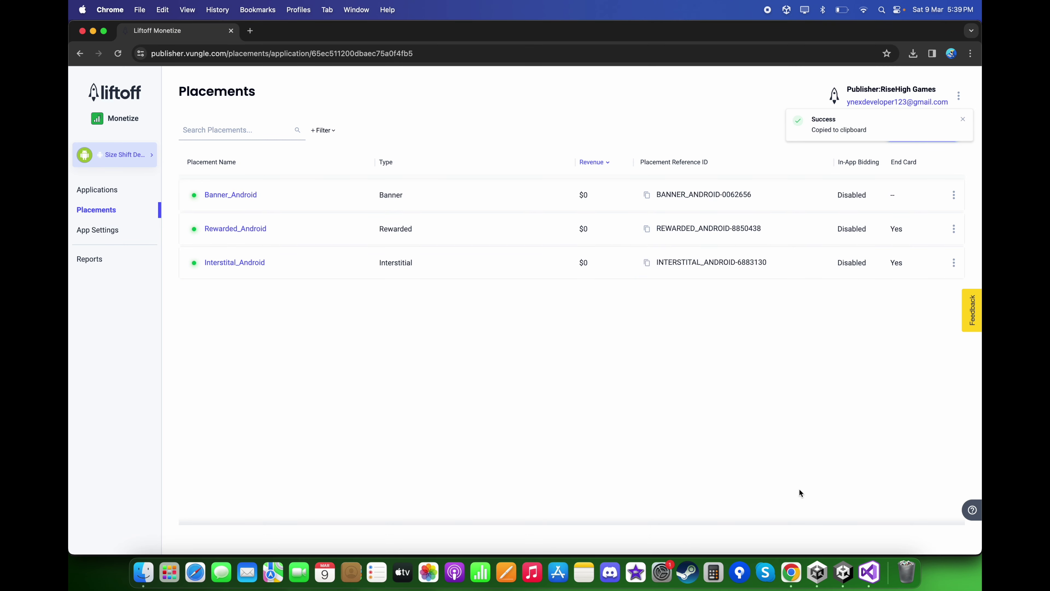
left_click(843, 573)
left_click(806, 243)
key("super+v")
Step: Copy the Interstital_Android placement reference ID from Liftoff into the Android Interstitial Placement ID in Unity
left_click(791, 573)
left_click(647, 262)
left_click(843, 572)
left_click(806, 221)
key("super+v")
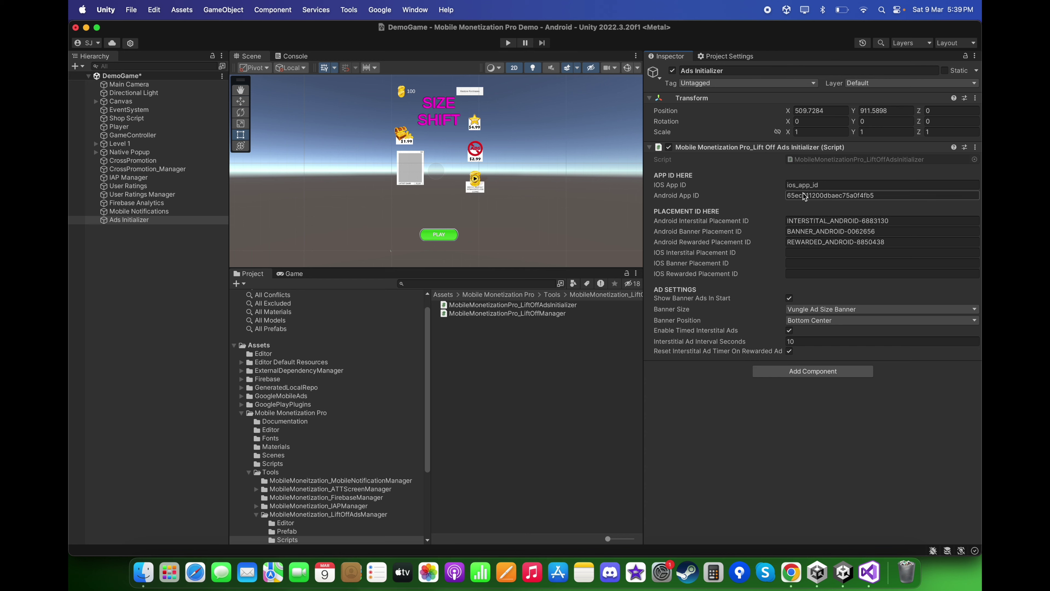
Step: Switch to the Liftoff dashboard in Chrome and use the application switcher to proceed with the iOS version of the game
left_click(780, 572)
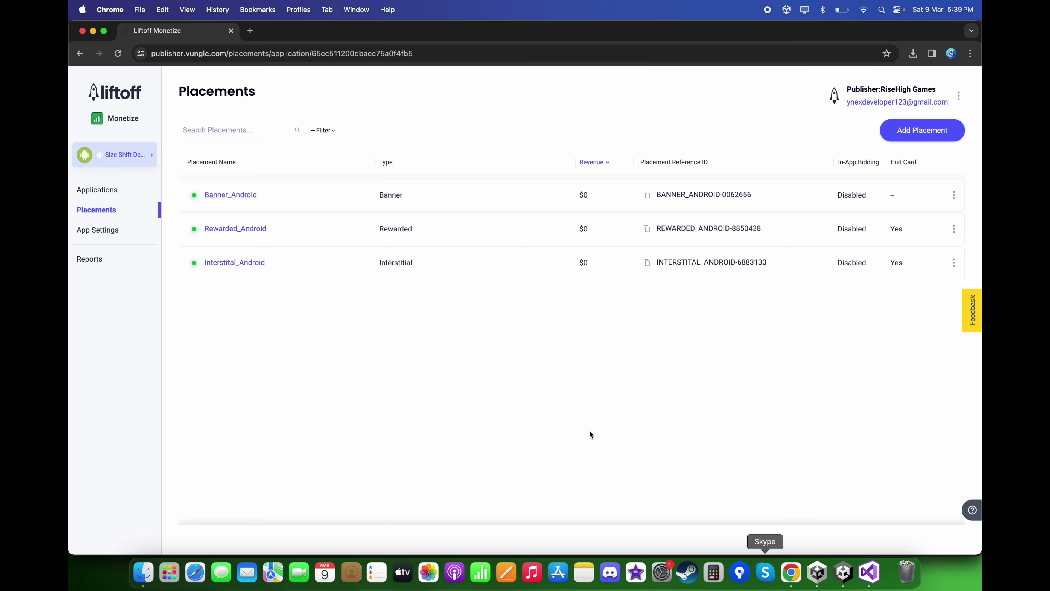
left_click(151, 158)
left_click(184, 369)
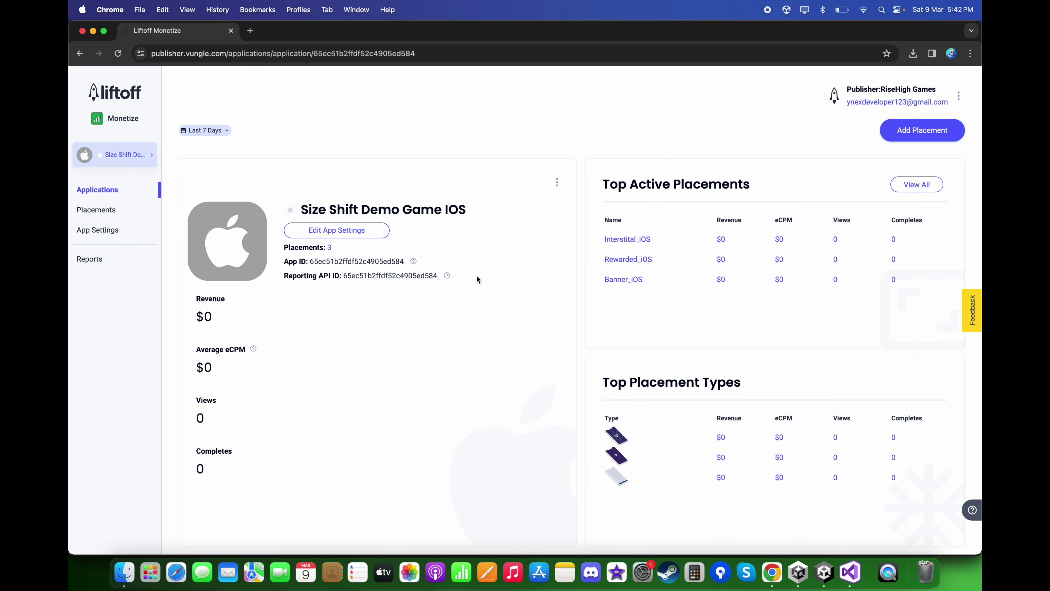
Step: Switch to Unity, collapse the Mobile Monetization Pro asset folder and show the Game view
left_click(824, 572)
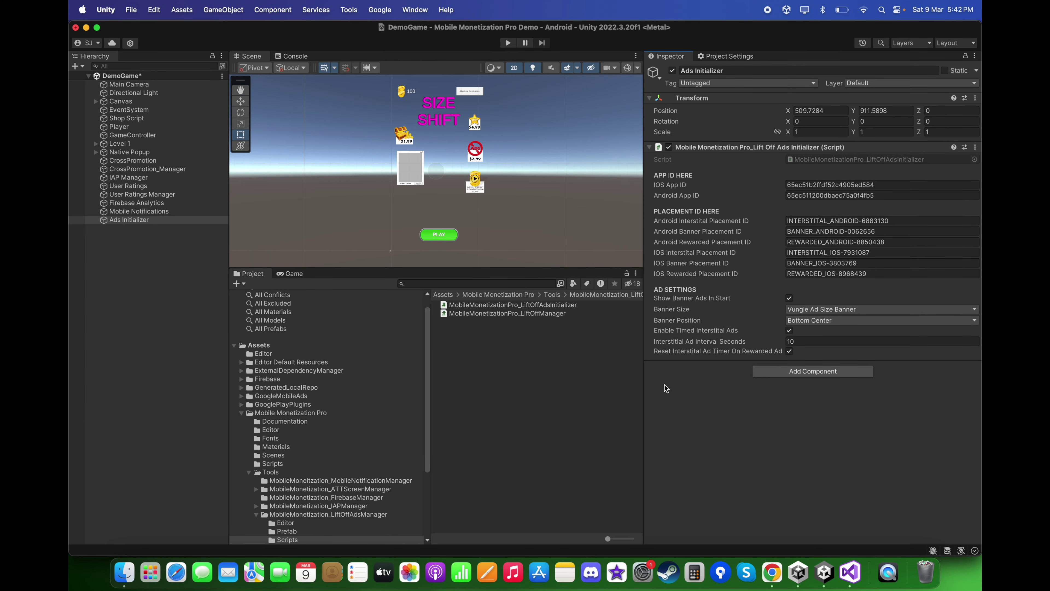
left_click(333, 422)
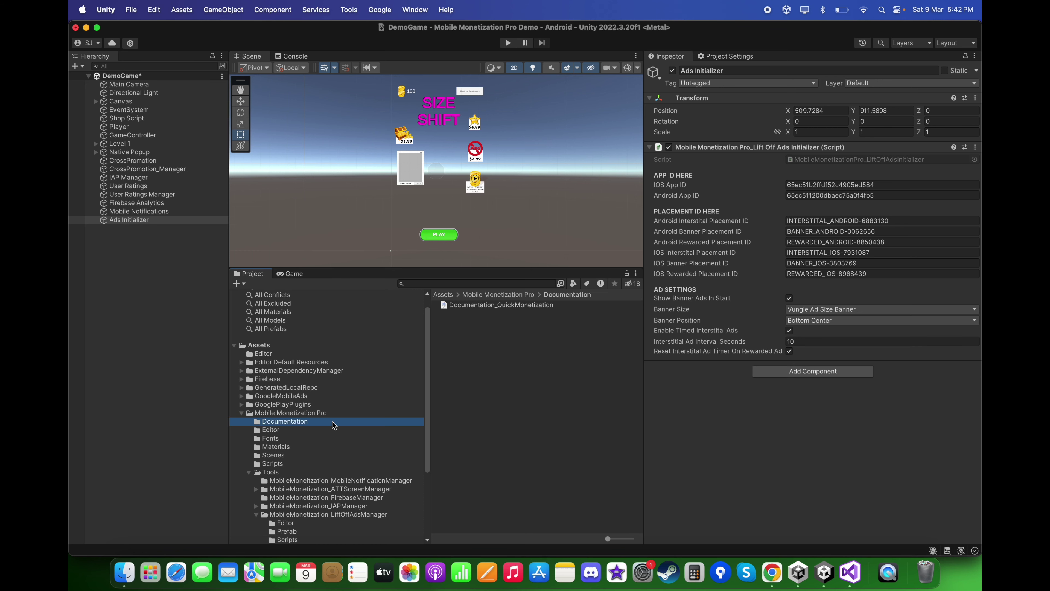
key("Left")
key("Left")
key("Left")
left_click(291, 274)
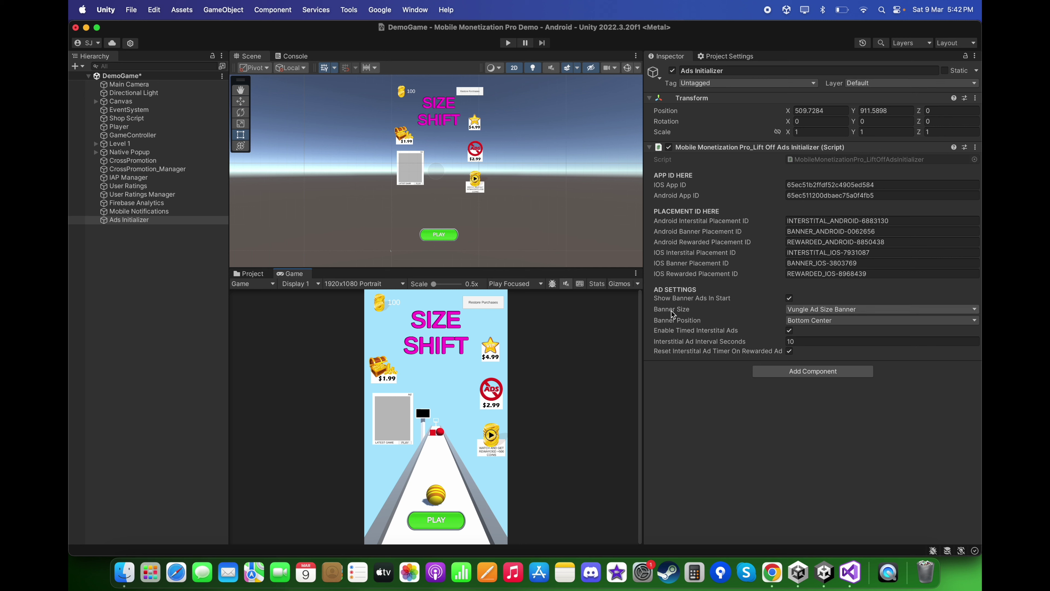
Step: Choose Vungle Ad Size Banner as the banner size and Bottom Center as the banner position in the ad settings
left_click(798, 309)
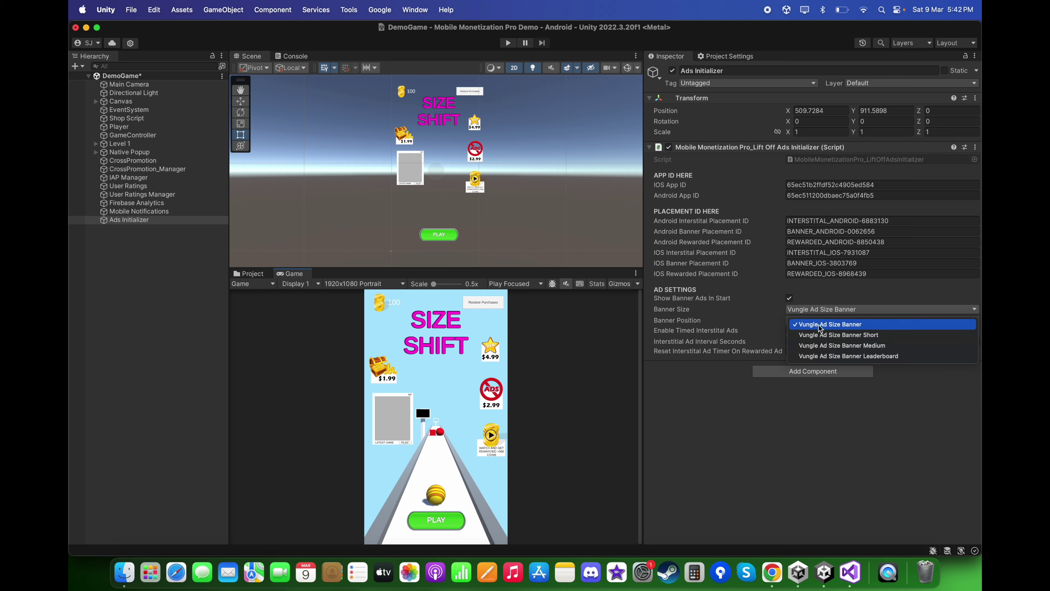
left_click(839, 326)
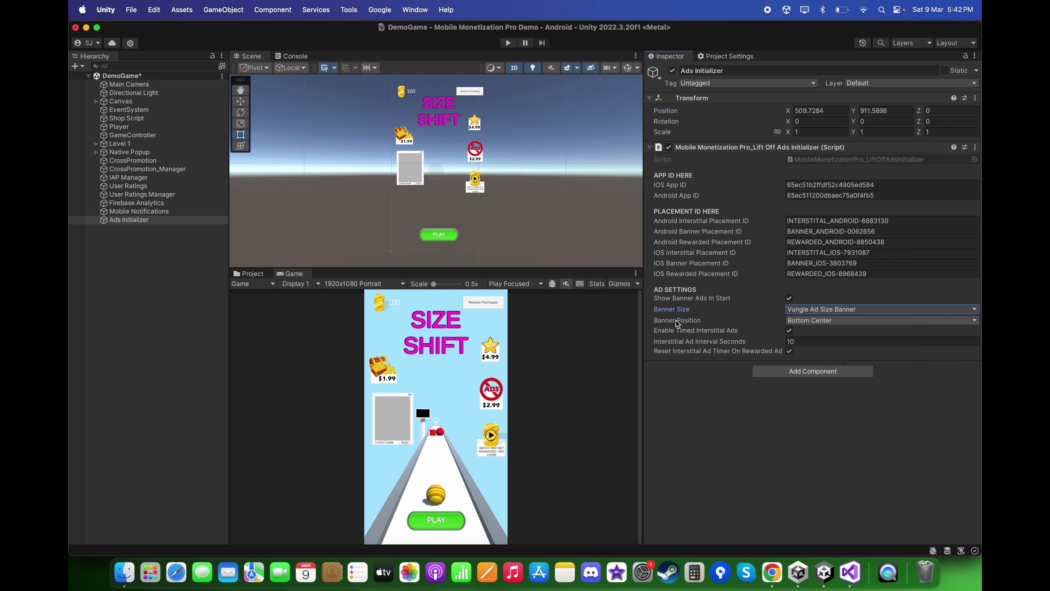
left_click(797, 321)
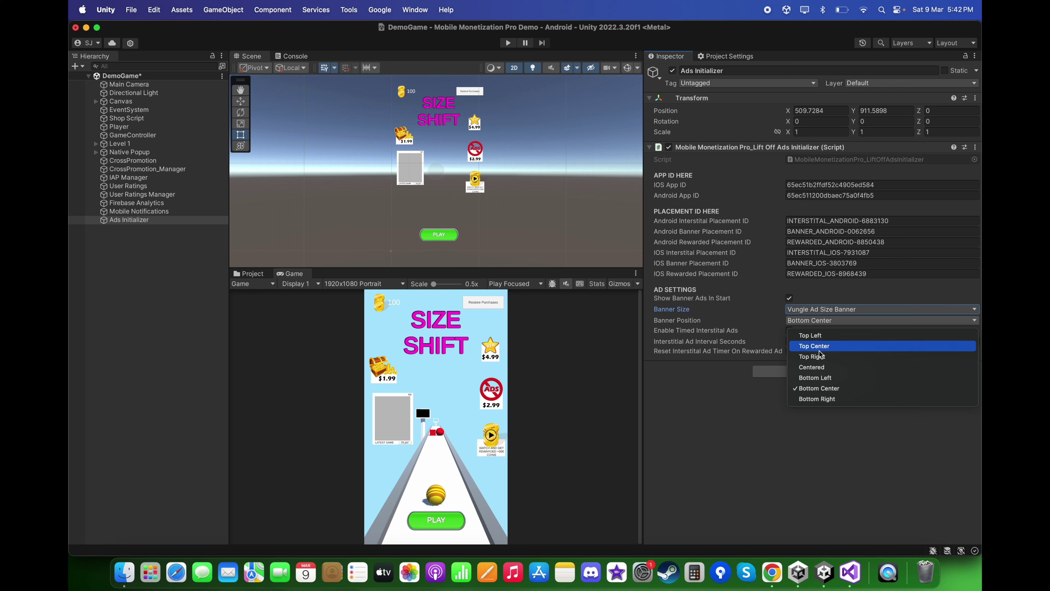
left_click(830, 389)
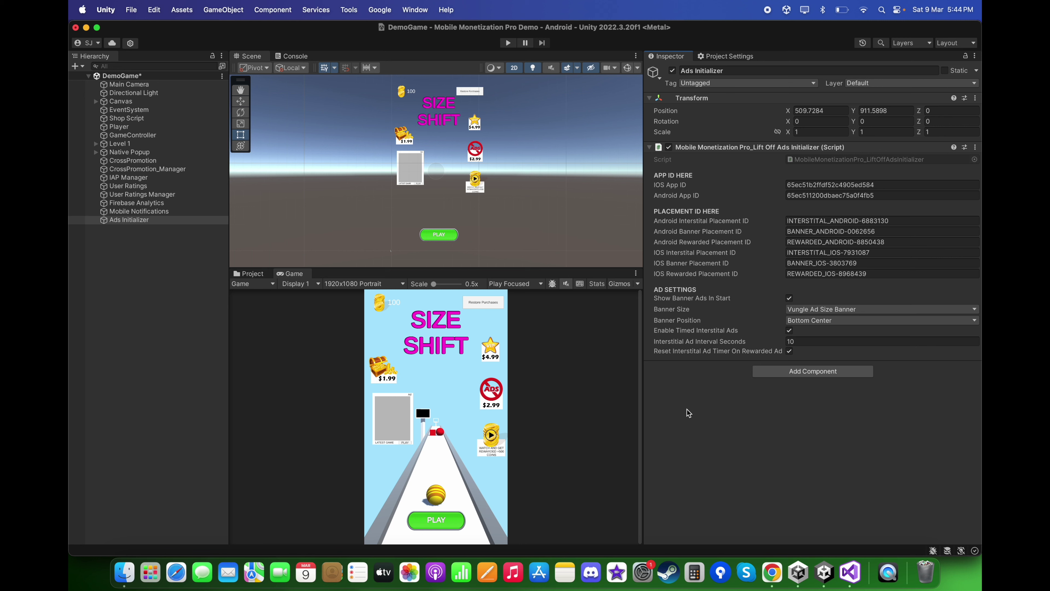
Step: Keep the interstitial ad interval at 10 seconds and enable resetting the interstitial ad timer on rewarded ads
left_click(744, 342)
left_click(749, 432)
left_click(791, 342)
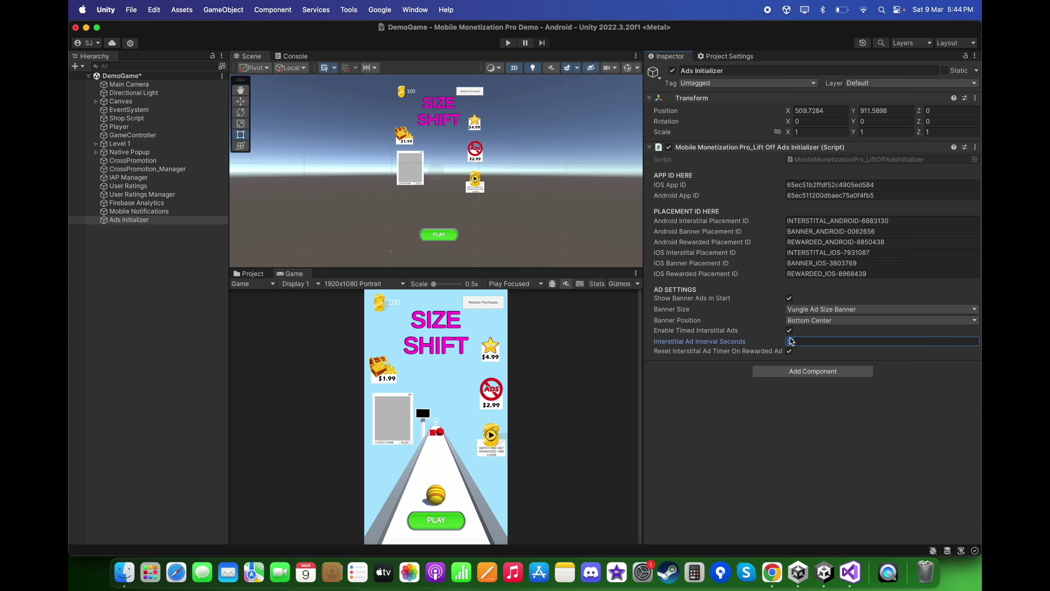
left_click(758, 445)
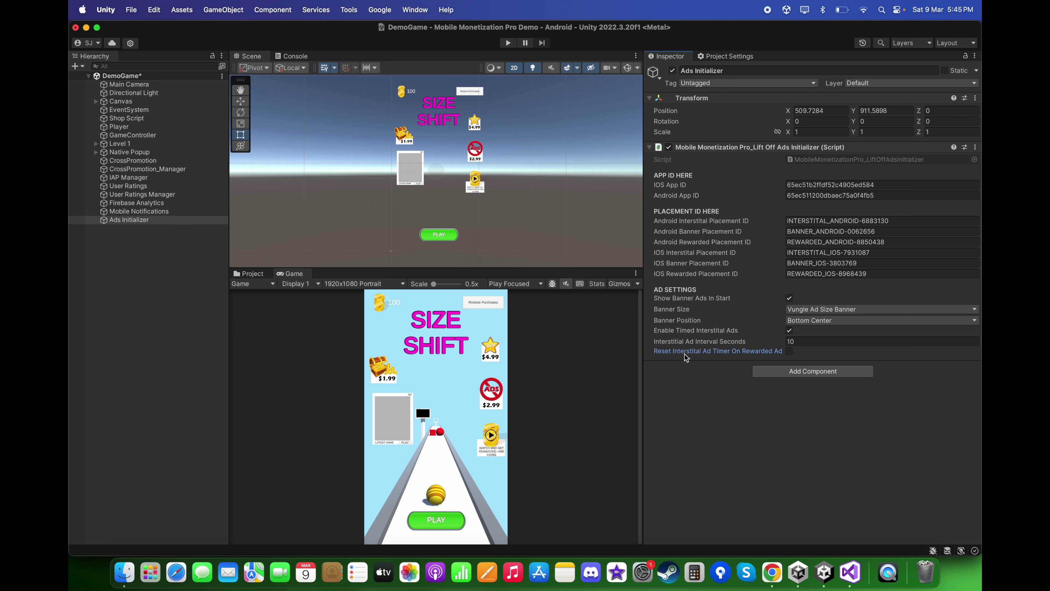
left_click(789, 351)
Step: Create an empty game object at the scene's root and name it "Ads Manager"
left_click(170, 279)
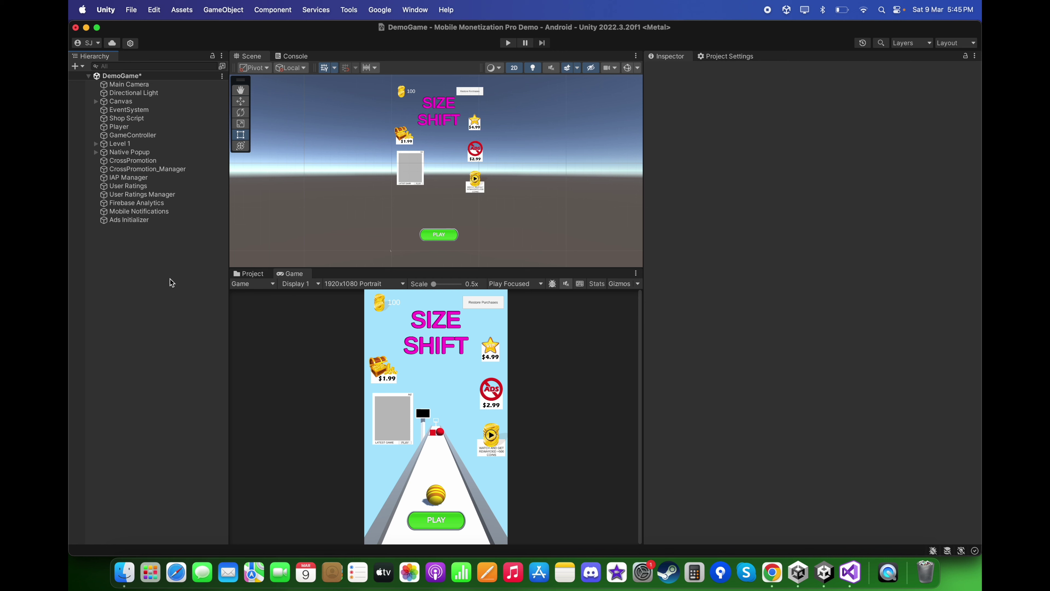
right_click(170, 279)
left_click(204, 430)
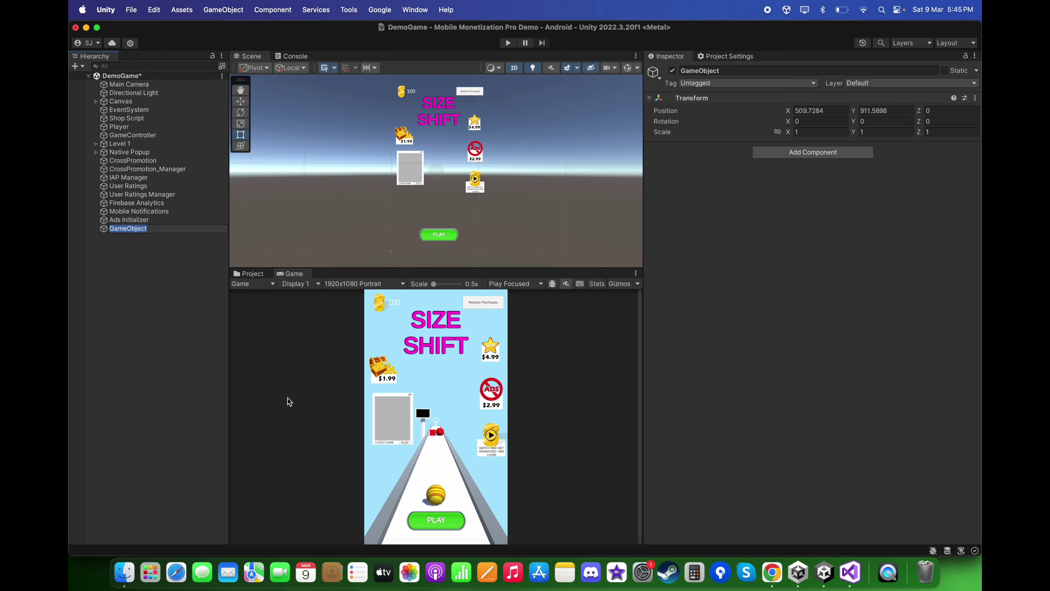
type("Ads Manager")
key("Return")
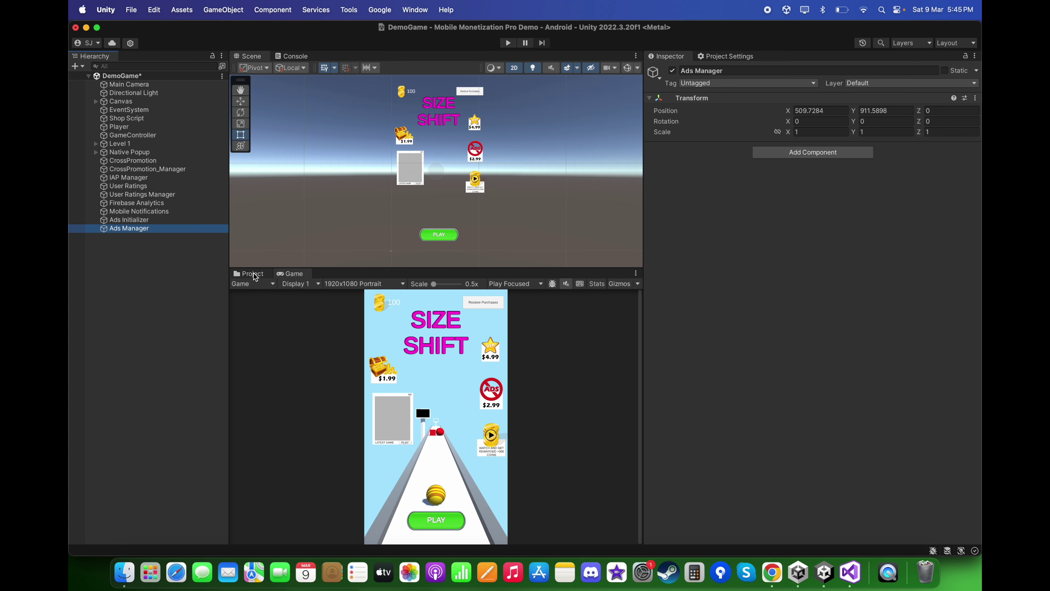
Step: Attach the MobileMonetizationPro_LiftOffManager script from the LiftOffAdsManager tool's Scripts folder to the Ads Manager object
left_click(253, 273)
left_click(294, 429)
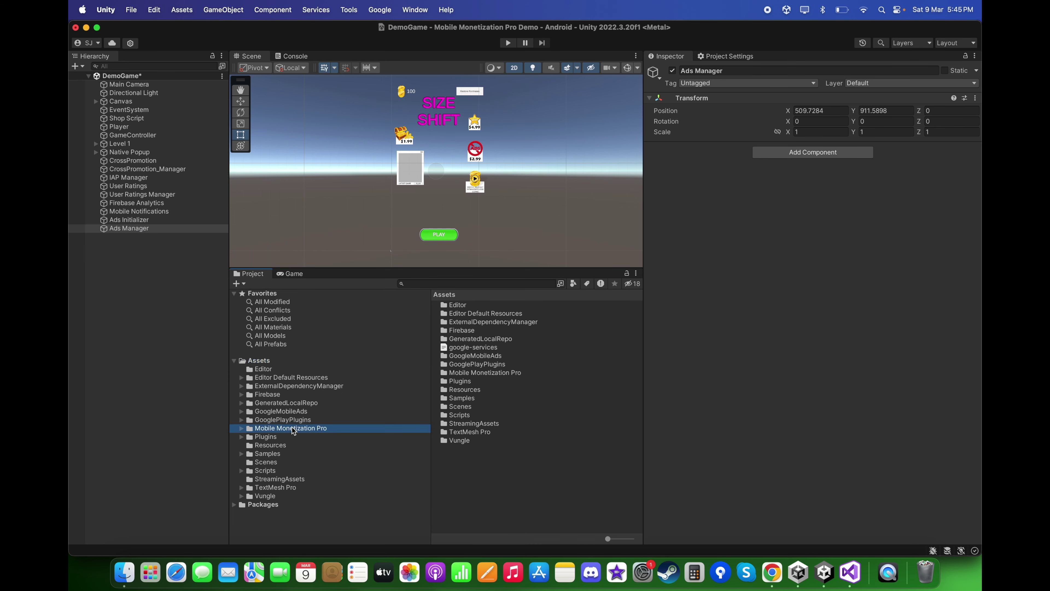
double_click(461, 356)
double_click(507, 342)
double_click(466, 322)
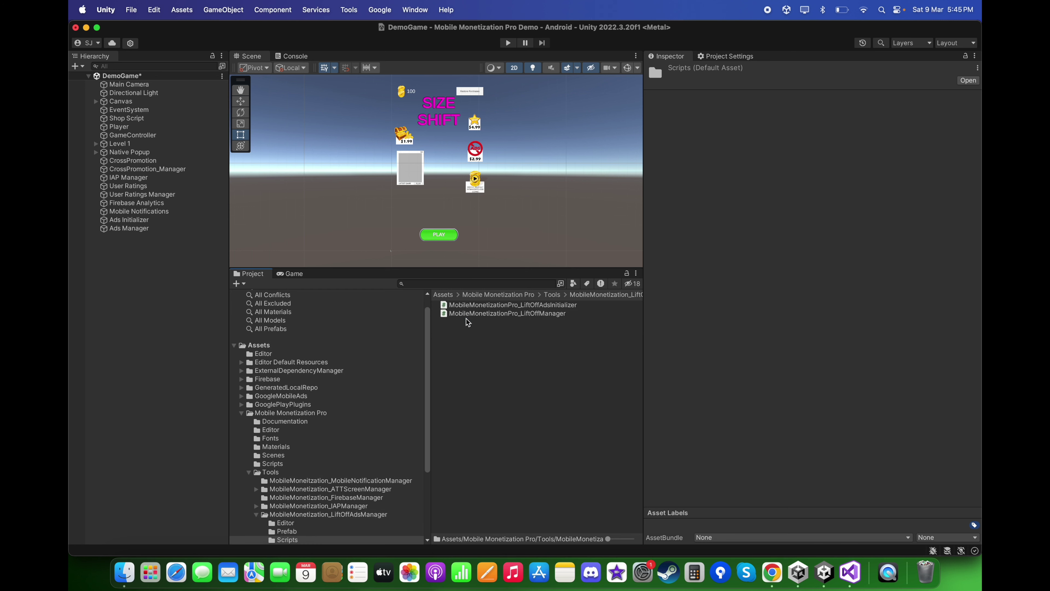
left_click(129, 229)
left_click_drag(517, 317, 704, 318)
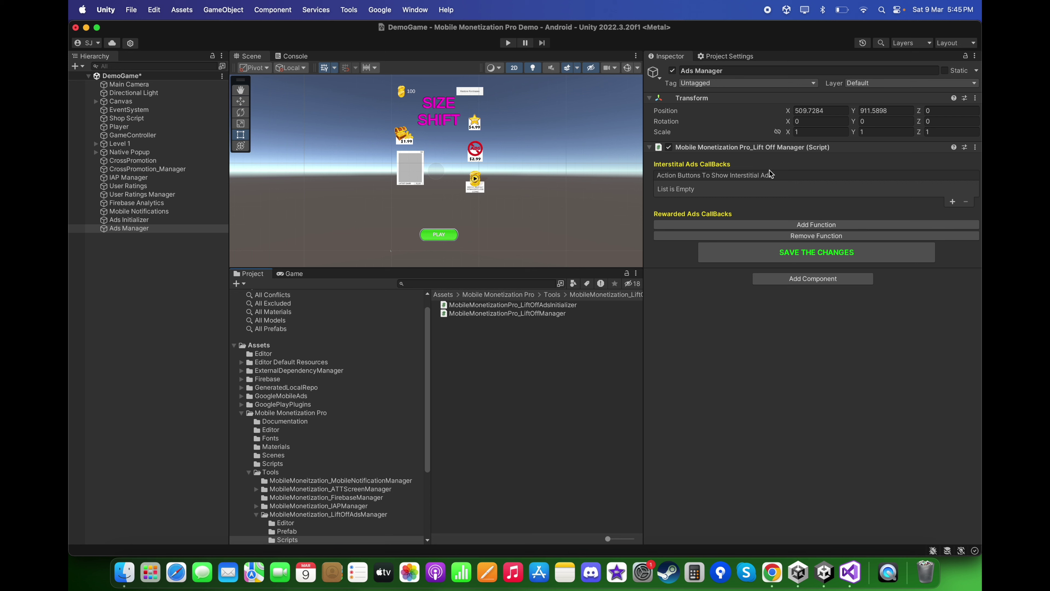
Step: Show the Game view and add two empty slots to the Action Buttons To Show Interstitial Ads list
left_click(302, 276)
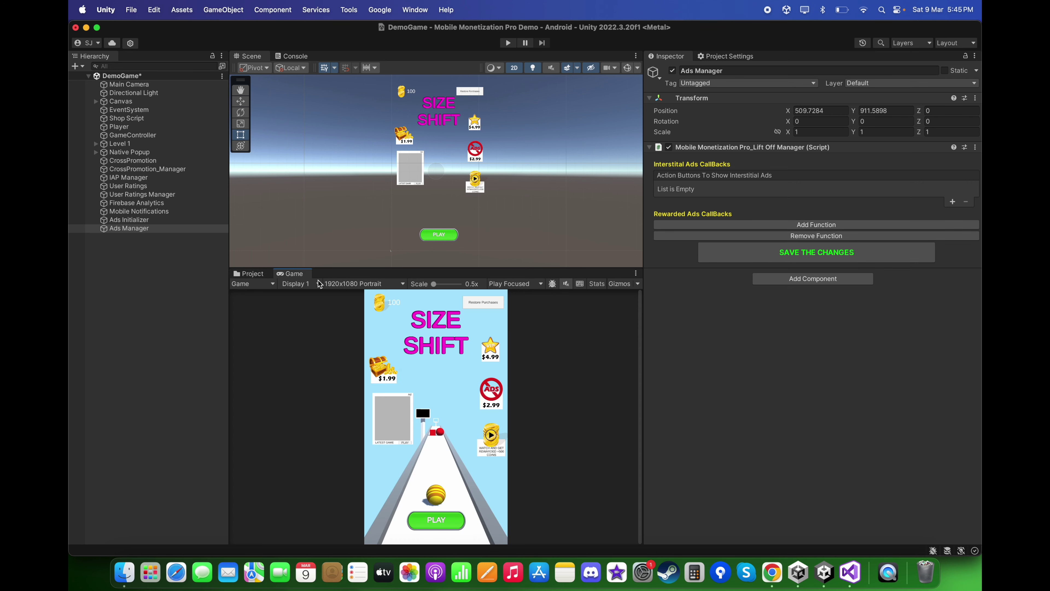
left_click(953, 202)
left_click(953, 201)
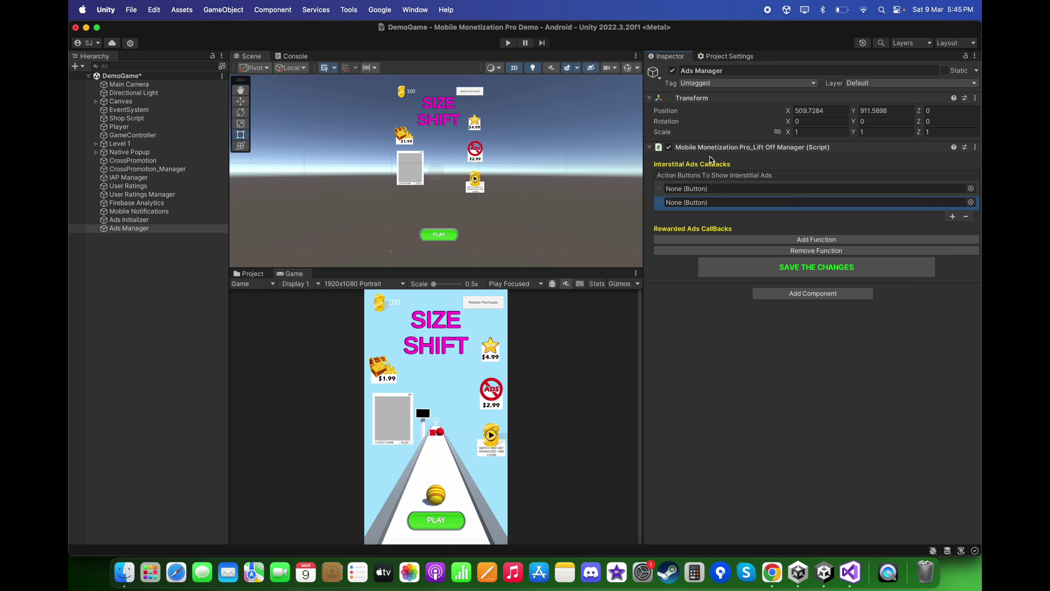
Step: Deactivate the Menu object inside the Canvas and activate GamePlay_UI instead
left_click(95, 102)
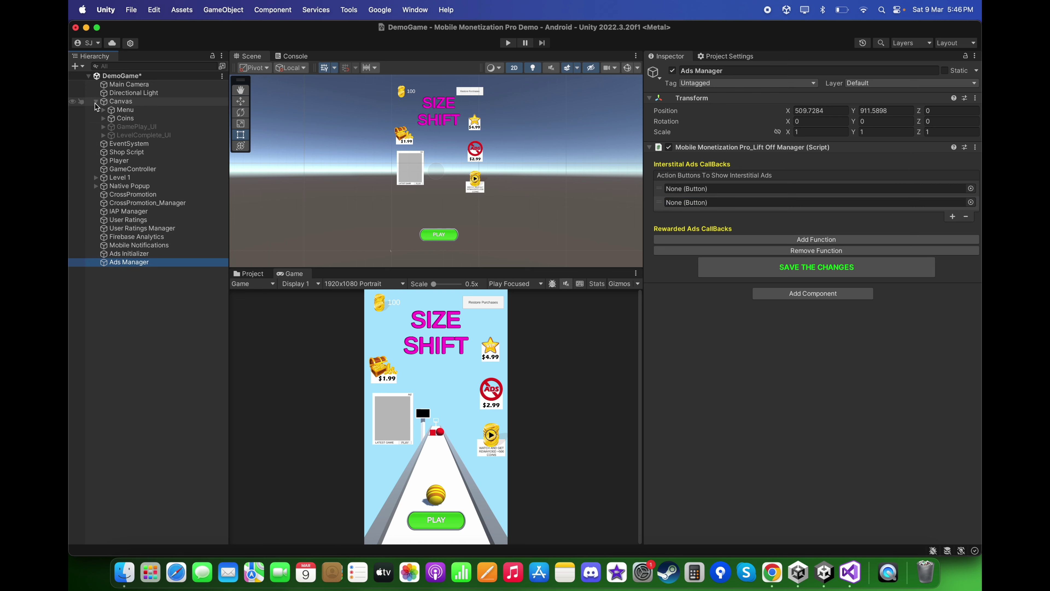
left_click(126, 110)
left_click(673, 72)
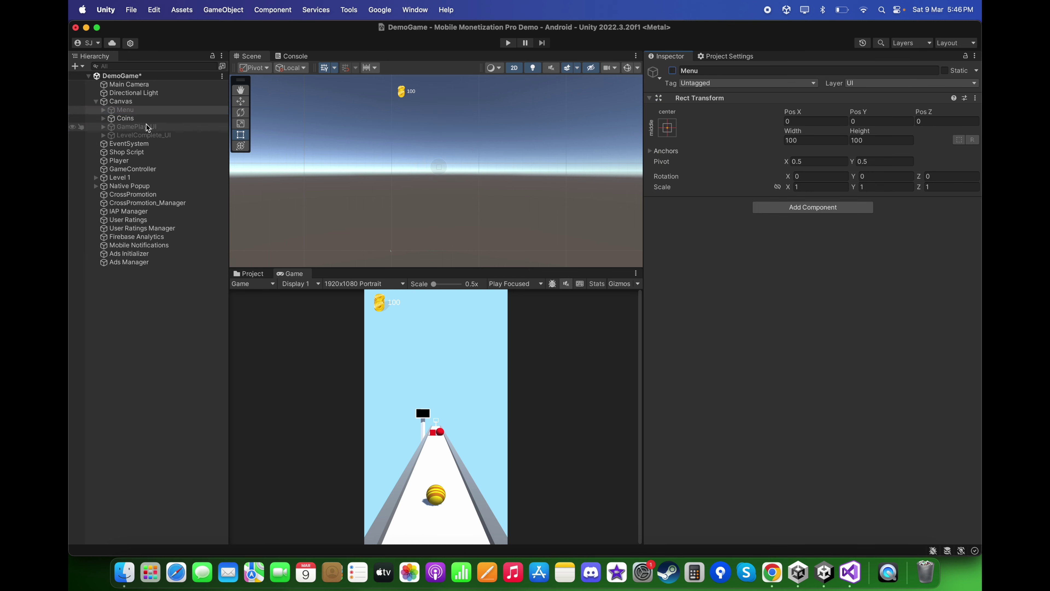
left_click(148, 126)
left_click(672, 71)
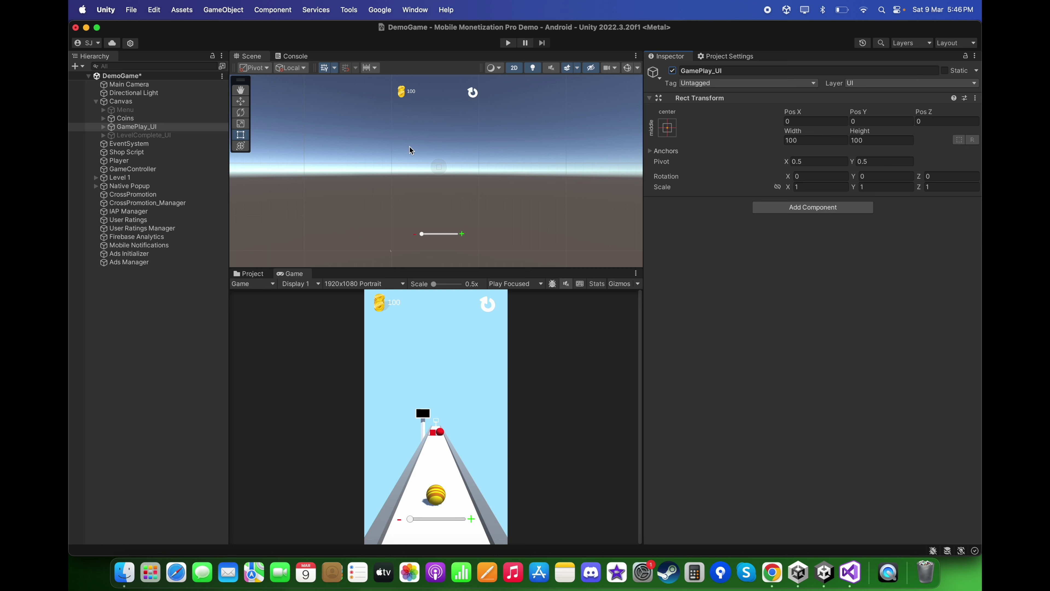
Step: Assign Reload_Button from GamePlay_UI to the first interstitial action button slot of the Ads Manager
left_click(147, 263)
left_click(103, 127)
left_click_drag(146, 161, 825, 190)
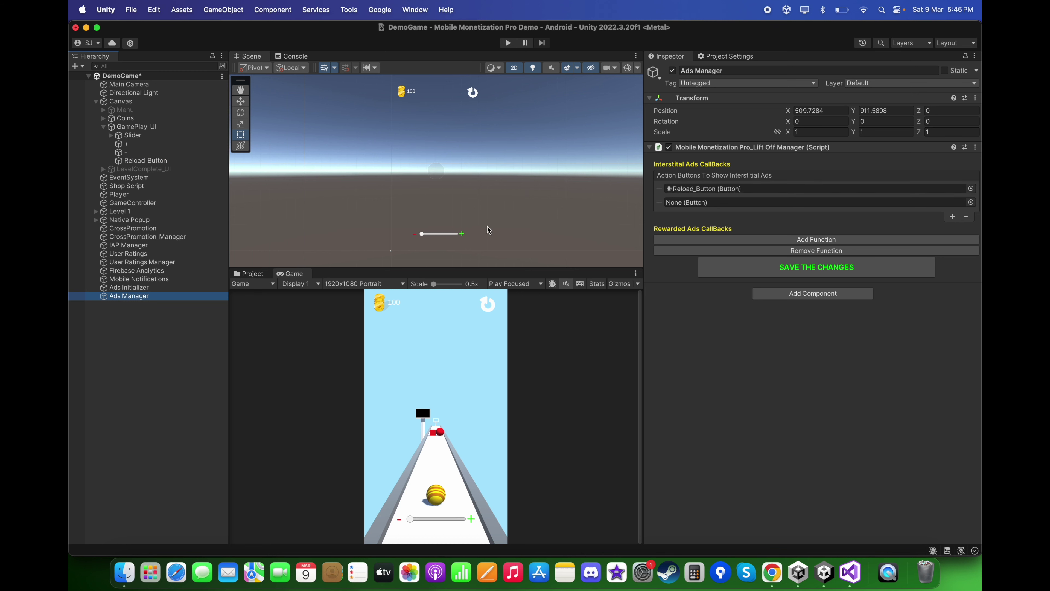
Step: Deactivate GamePlay_UI in the Canvas, activate LevelComplete_UI instead, and expand it down to its NextLevel_Button
left_click(103, 127)
left_click(141, 126)
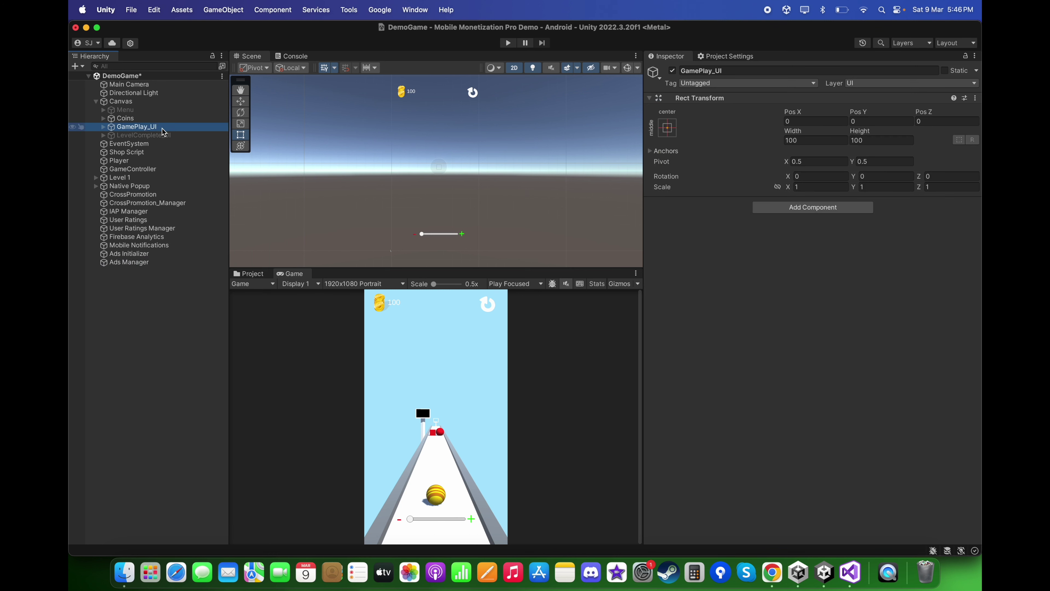
left_click(672, 71)
left_click(192, 135)
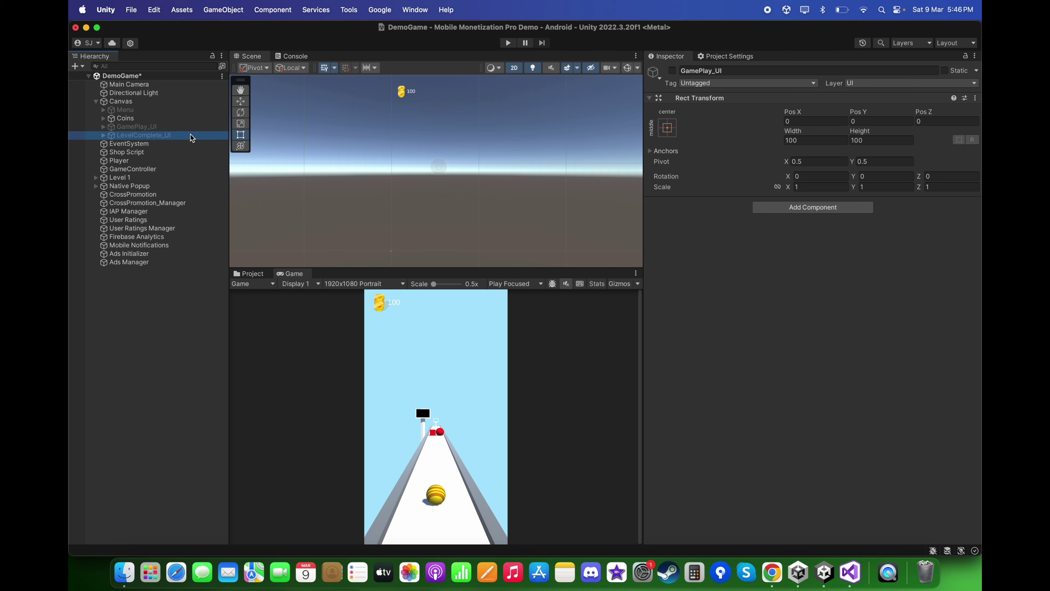
left_click(672, 70)
left_click(103, 135)
left_click(110, 144)
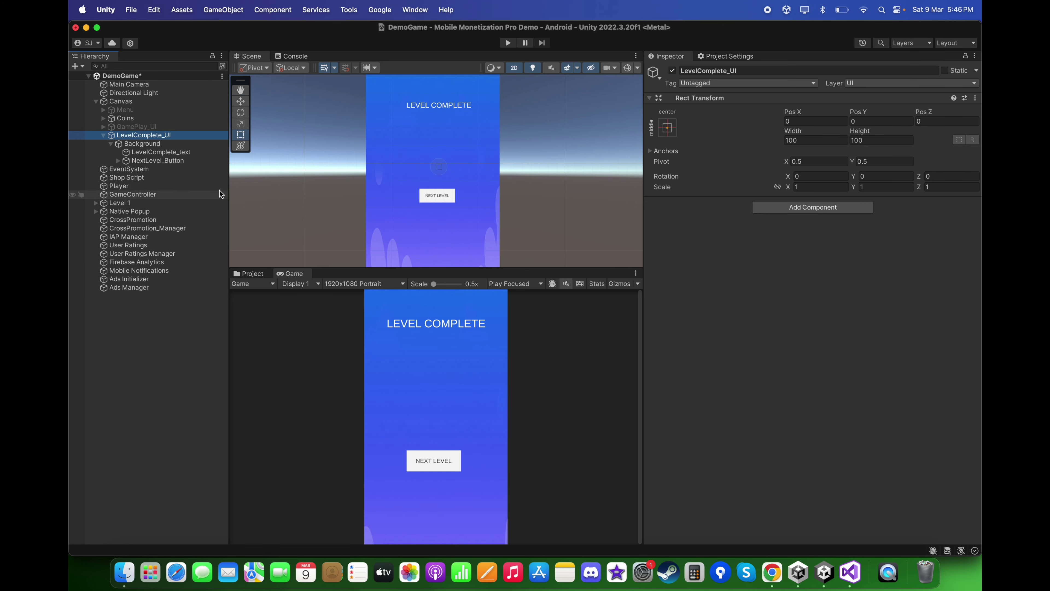
Step: Assign NextLevel_Button to the second interstitial action button slot of the Ads Manager
left_click(154, 280)
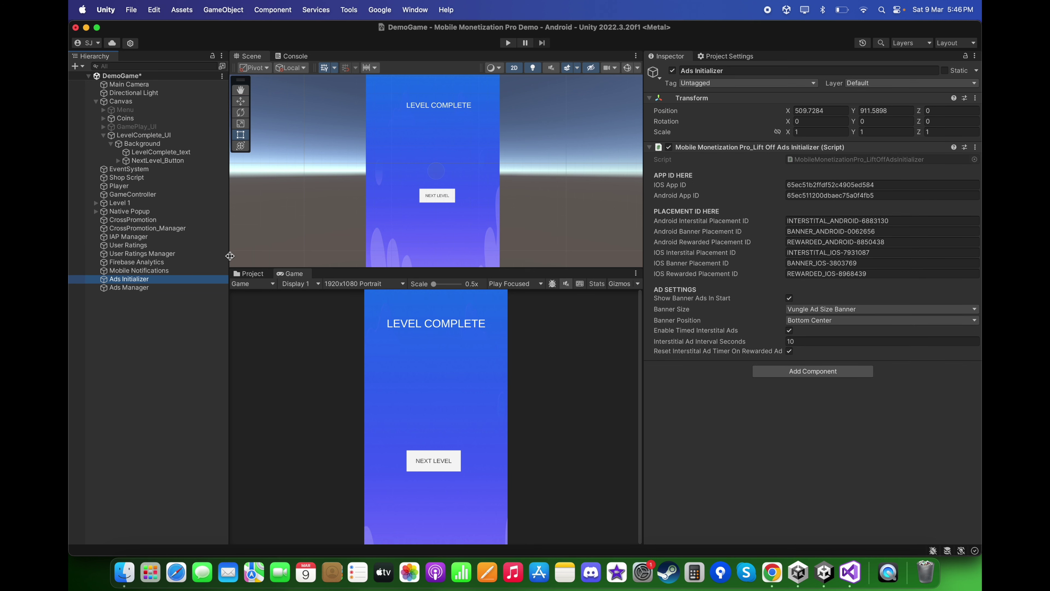
key("Down")
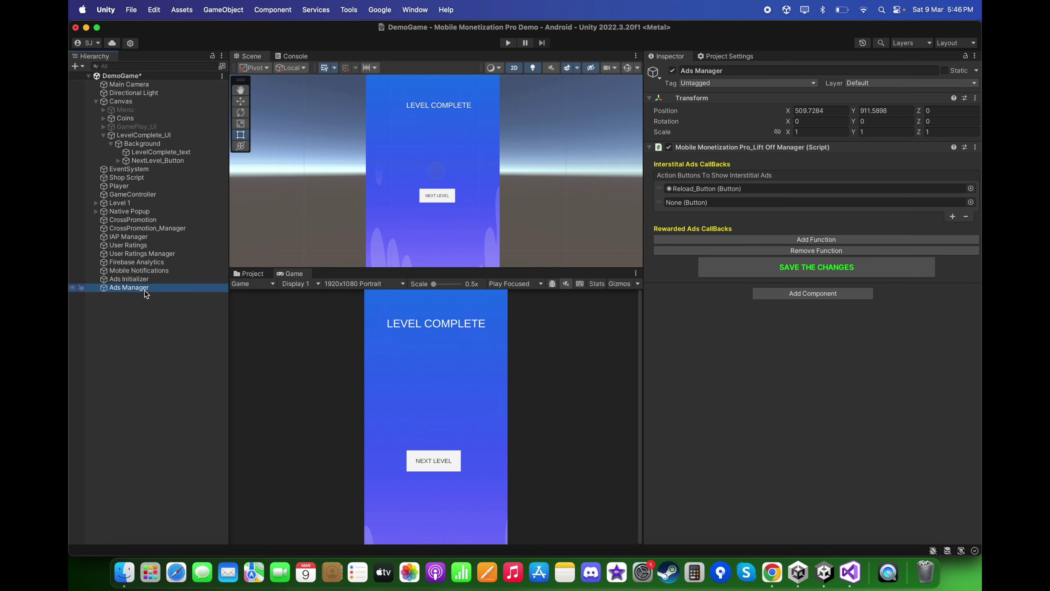
left_click_drag(191, 161, 722, 202)
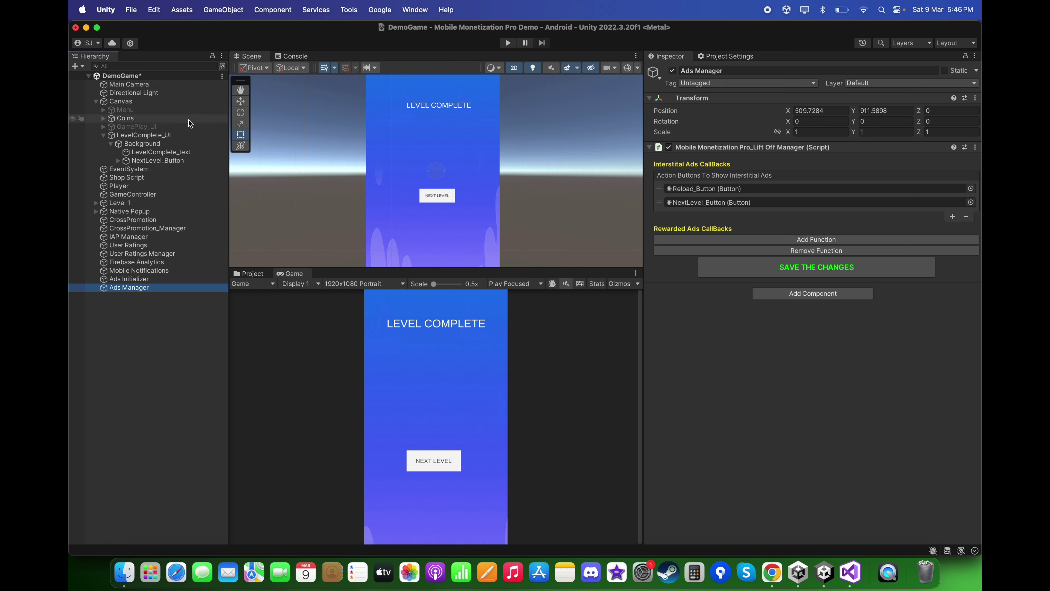
Step: Deactivate LevelComplete_UI in the Canvas and reactivate the Menu object
left_click(103, 135)
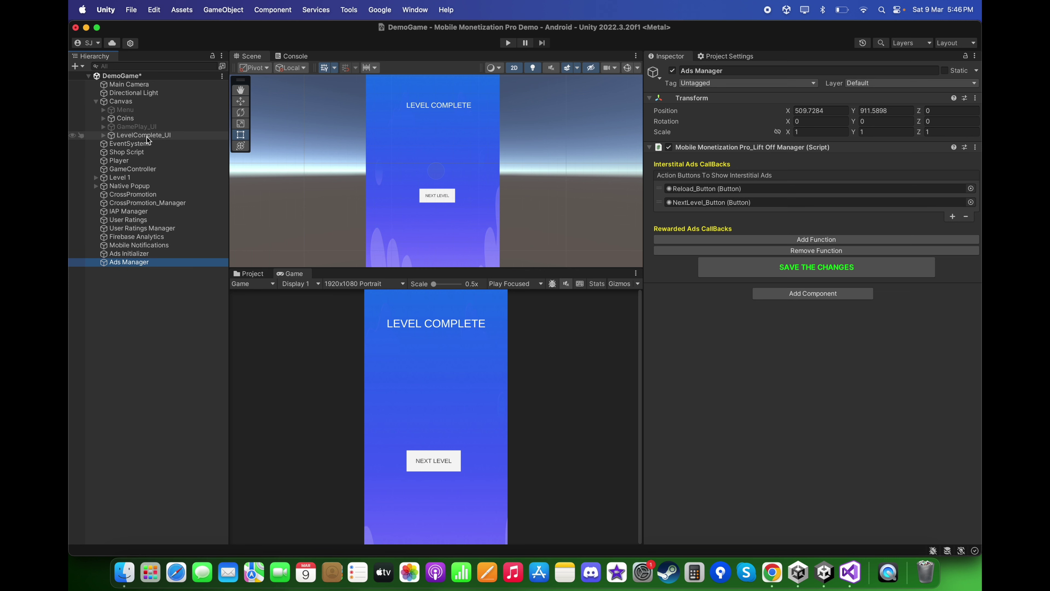
left_click(143, 136)
left_click(672, 70)
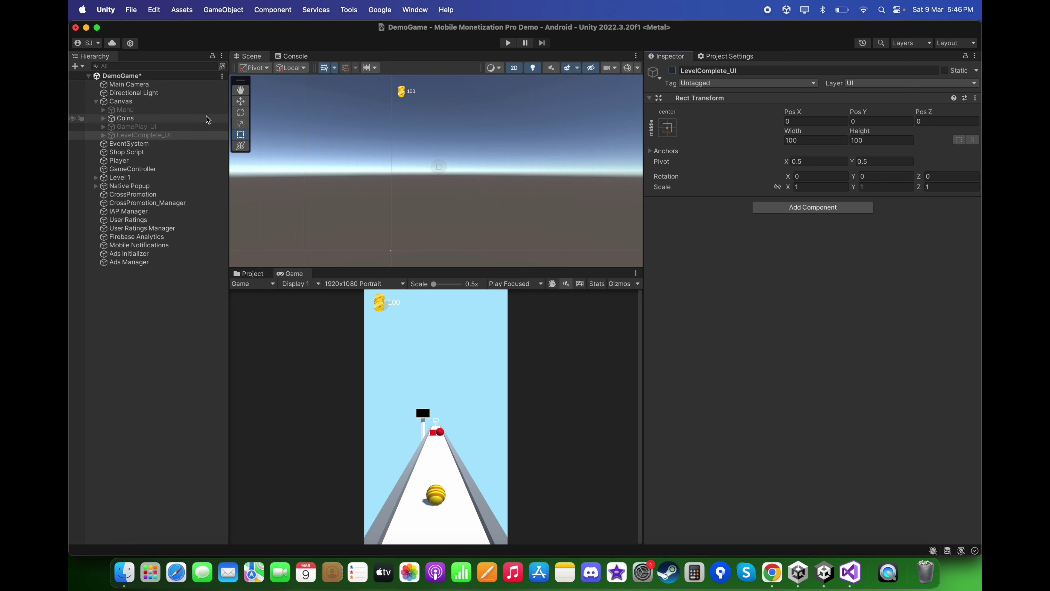
left_click(207, 110)
left_click(672, 71)
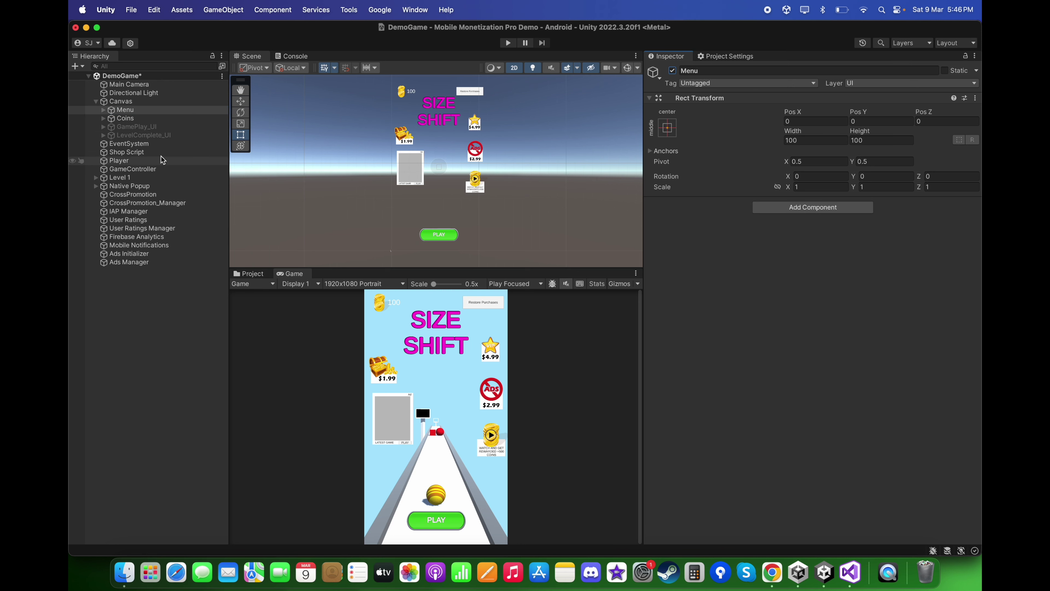
Step: Add a rewarded ad function to the Ads Manager and assign Free Coins from FREE COINS_BG_WATCH VIDEO as its rewarded button
left_click(155, 264)
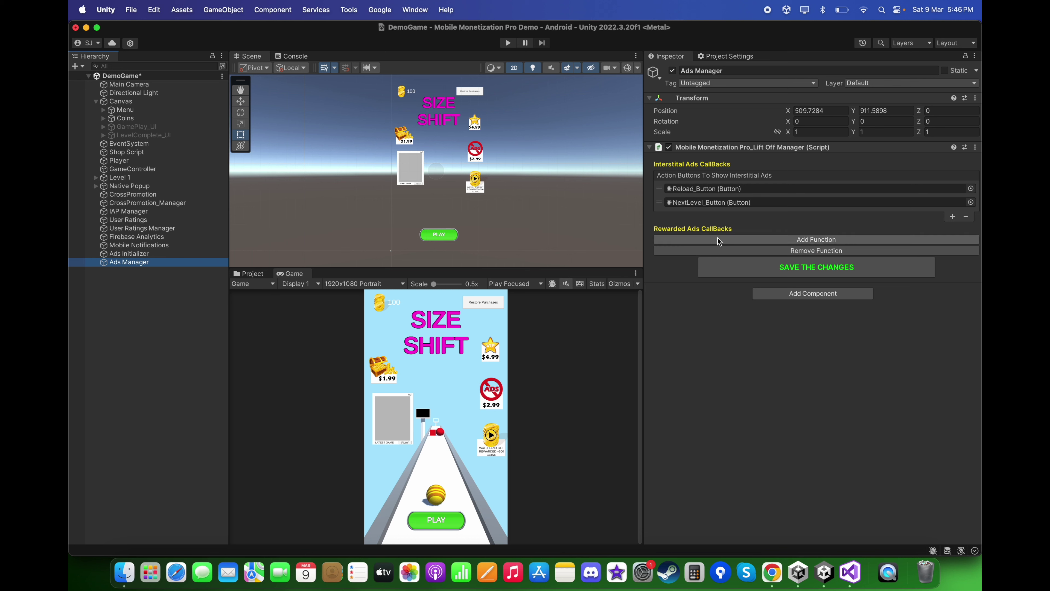
left_click(787, 239)
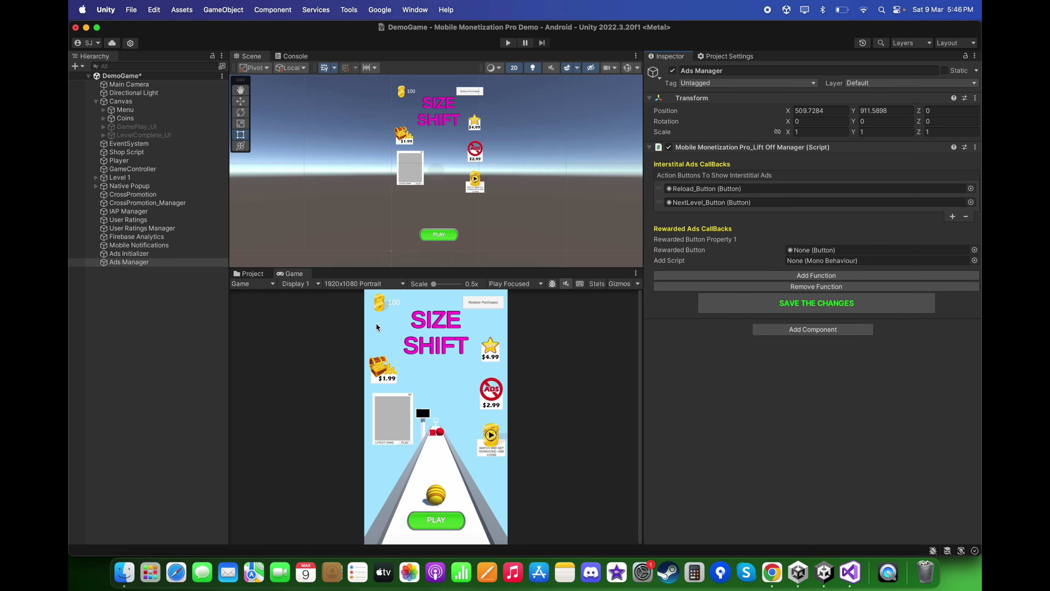
scroll(471, 197, "up", 10)
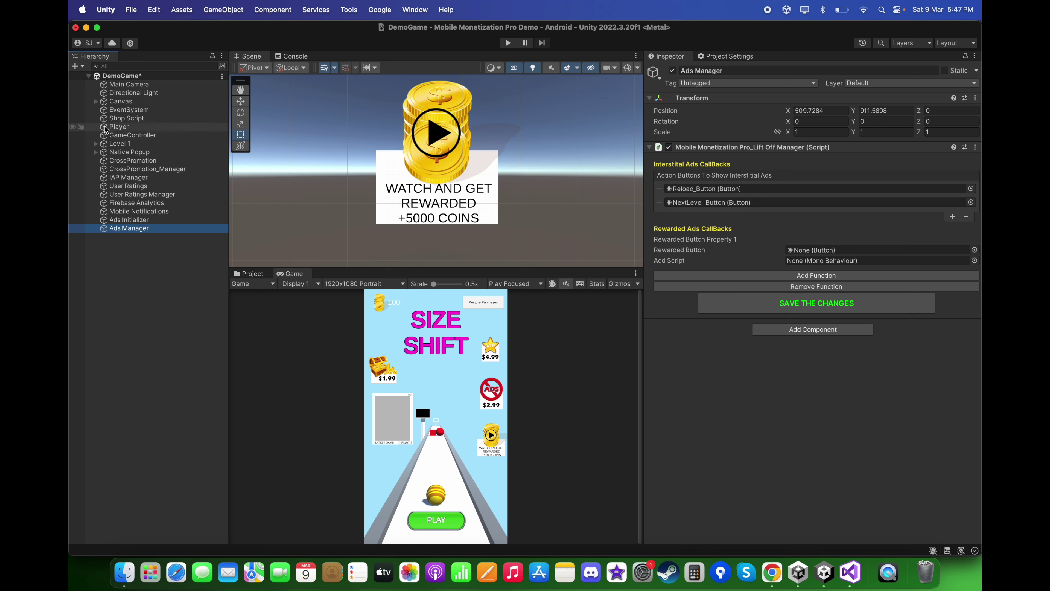
left_click(96, 101)
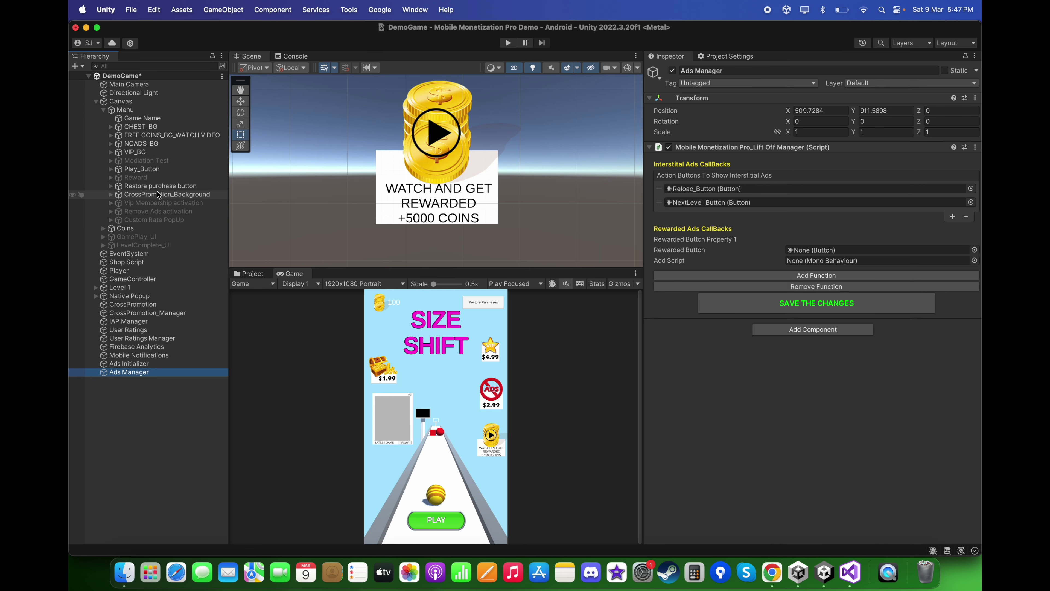
left_click(110, 135)
left_click_drag(147, 144, 797, 253)
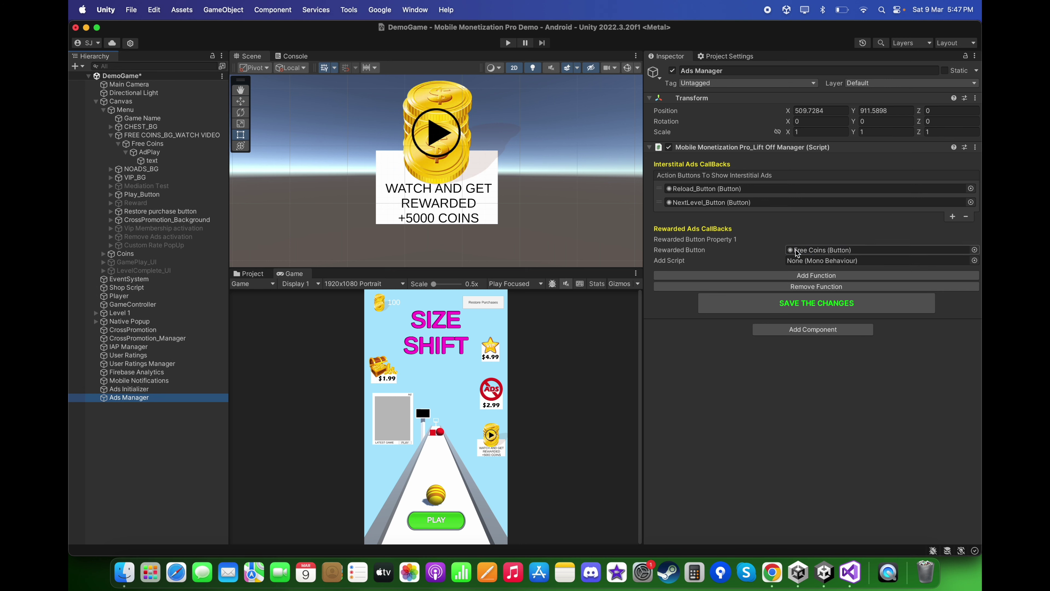
Step: Assign the Shop Script object to the rewarded callback, choose ShowReward as the function to invoke, and save the changes
left_click(95, 102)
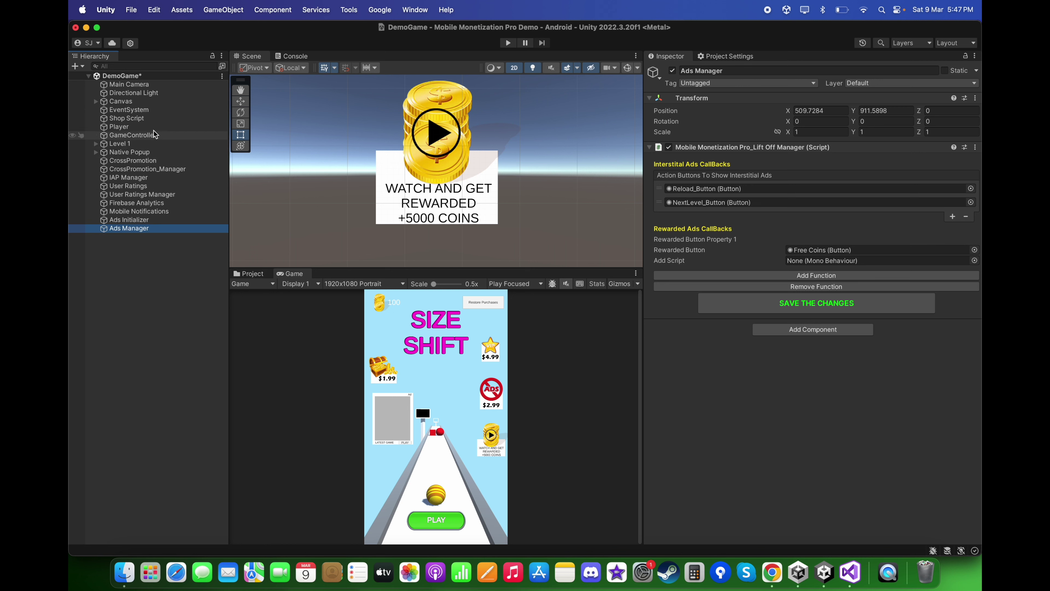
left_click_drag(126, 118, 863, 265)
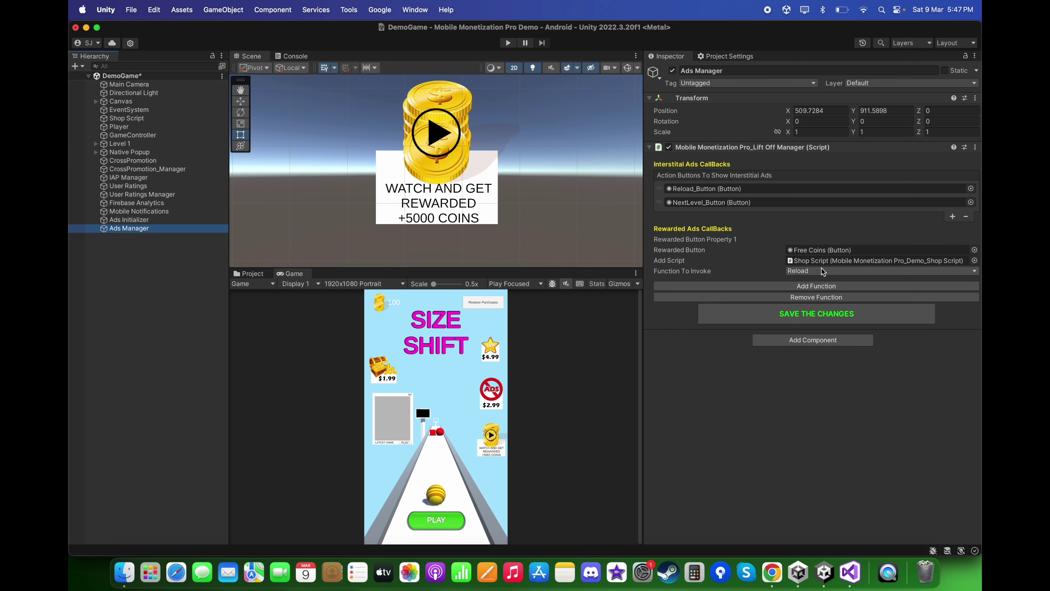
left_click(864, 271)
left_click(828, 330)
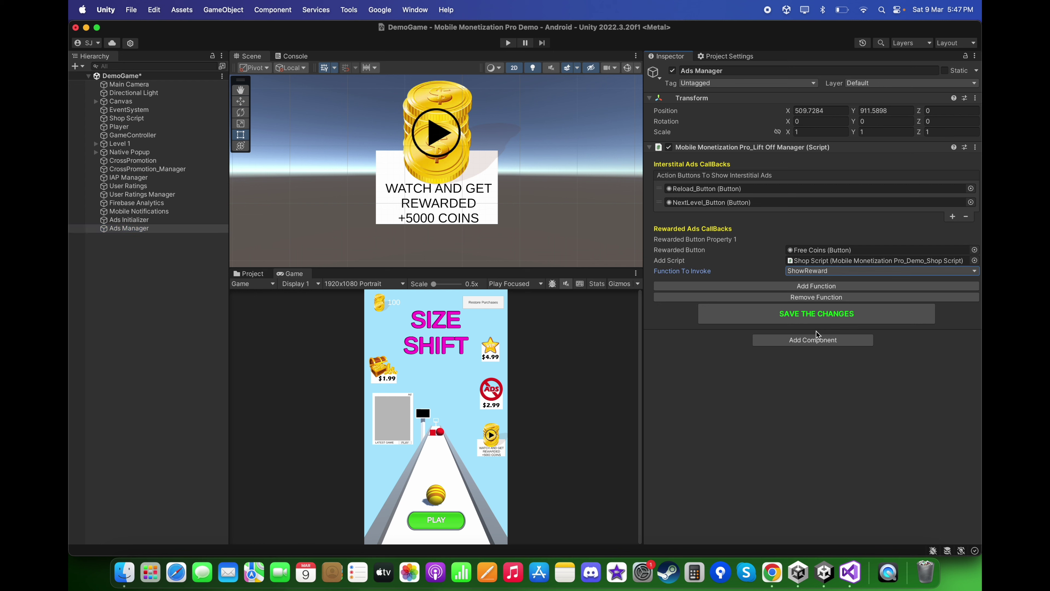
left_click(809, 318)
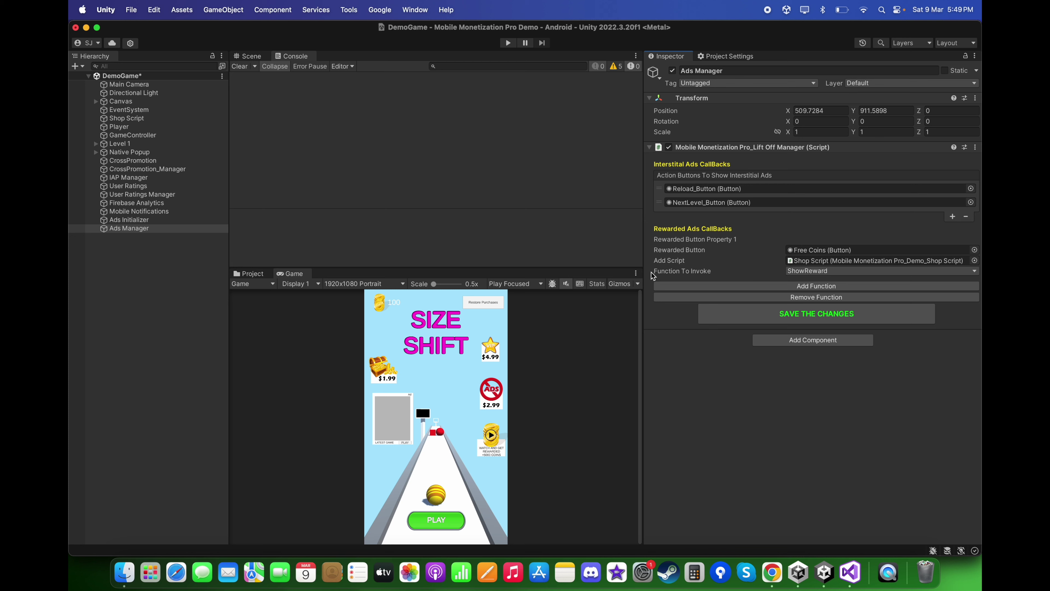
Step: Open the Shop Script's MobileMonetizationPro_Demo_ShopScript in Visual Studio and examine the ShowReward function's panel activation and coin lines
left_click(150, 120)
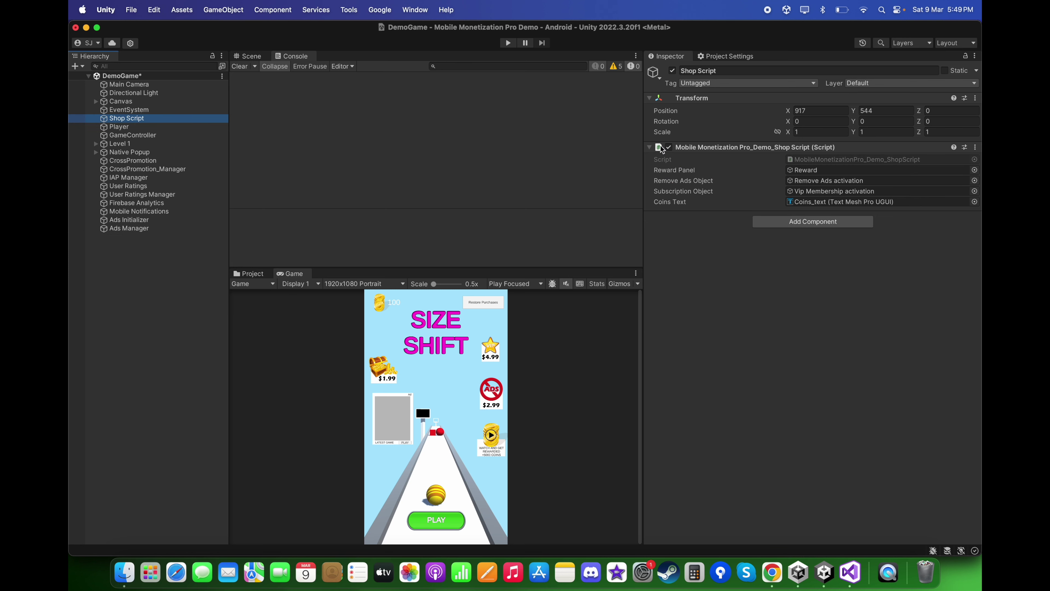
double_click(821, 161)
scroll(539, 213, "down", 5)
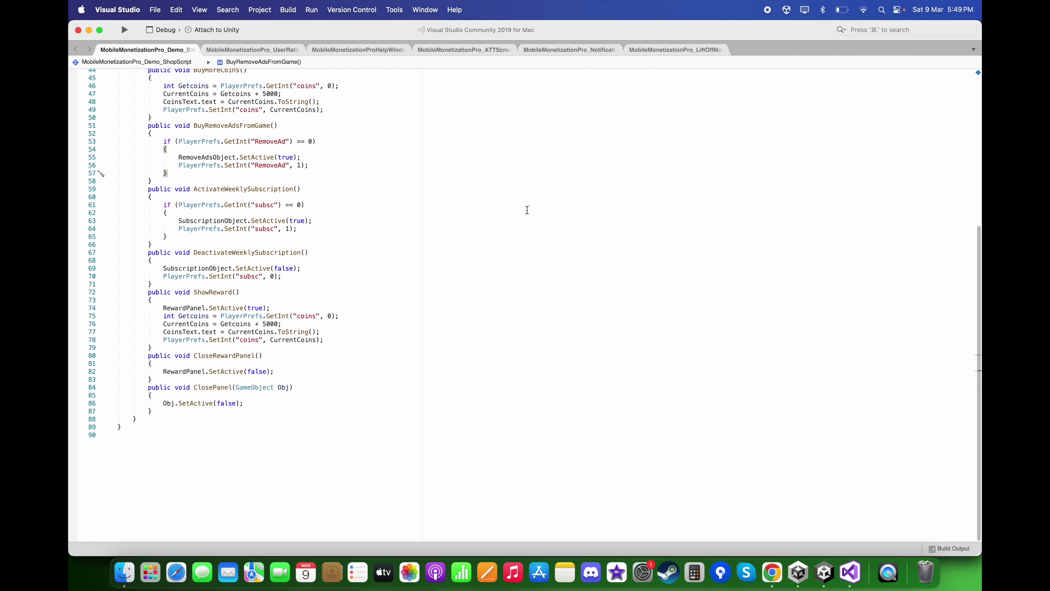
left_click_drag(120, 292, 175, 350)
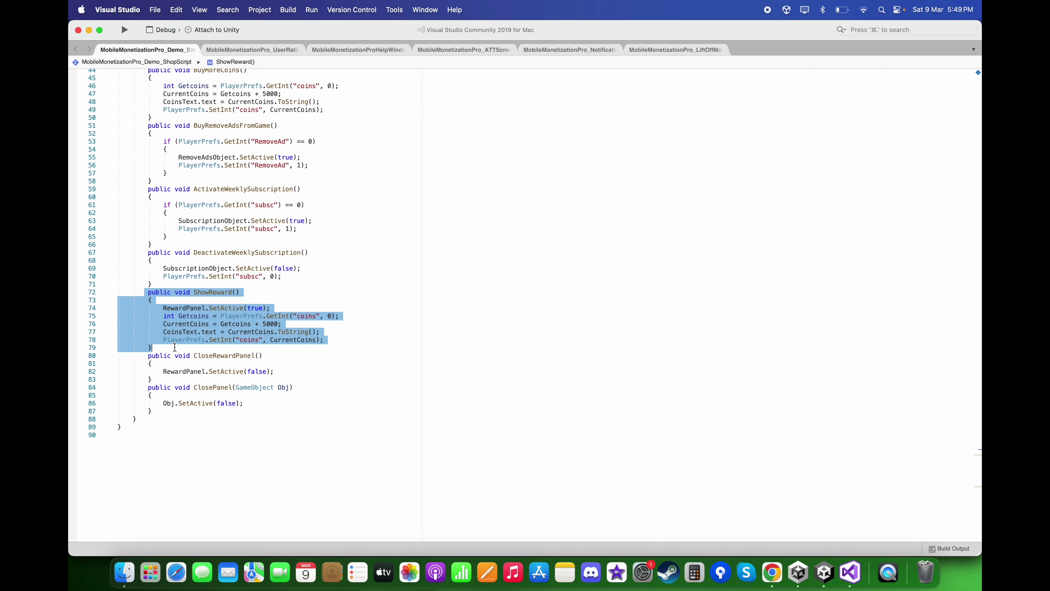
left_click(175, 347)
left_click_drag(162, 309, 286, 309)
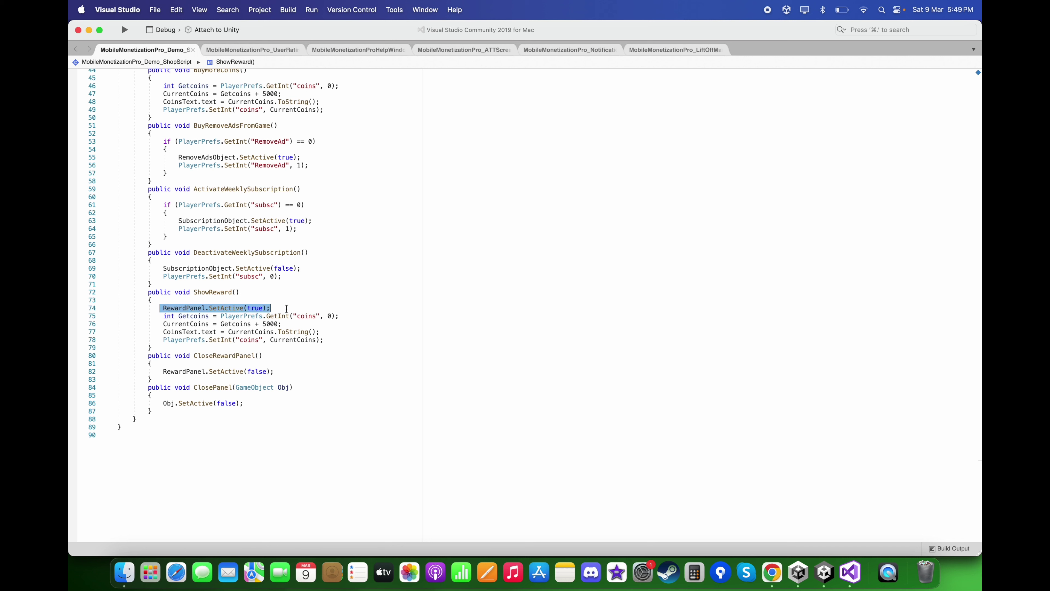
left_click_drag(150, 317, 329, 340)
left_click(330, 340)
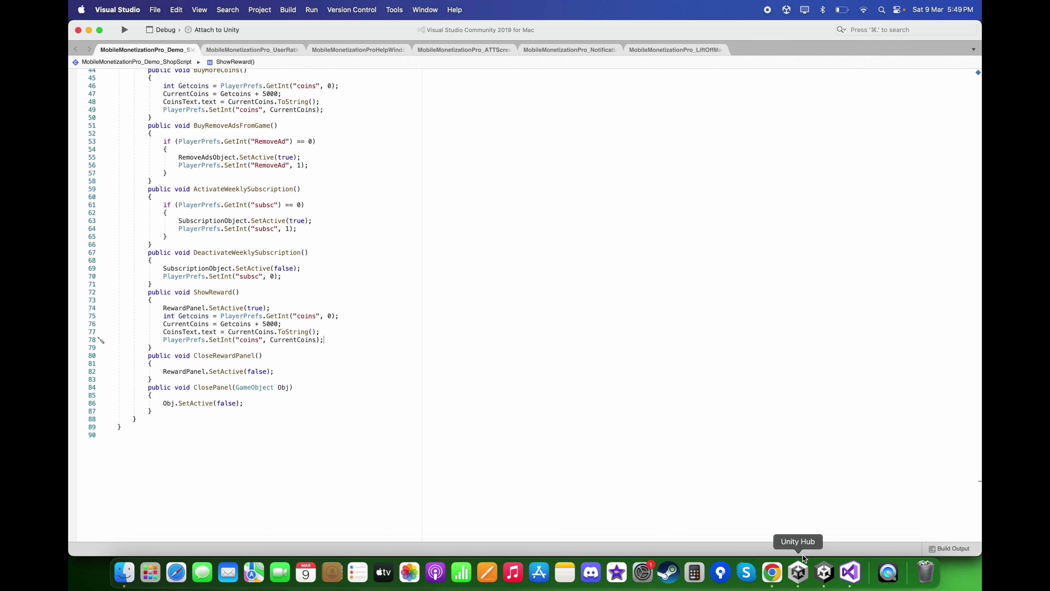
Step: Switch to Unity and temporarily activate the Menu's Reward object to preview the reward panel enlarged in the Game view
left_click(823, 563)
left_click(96, 101)
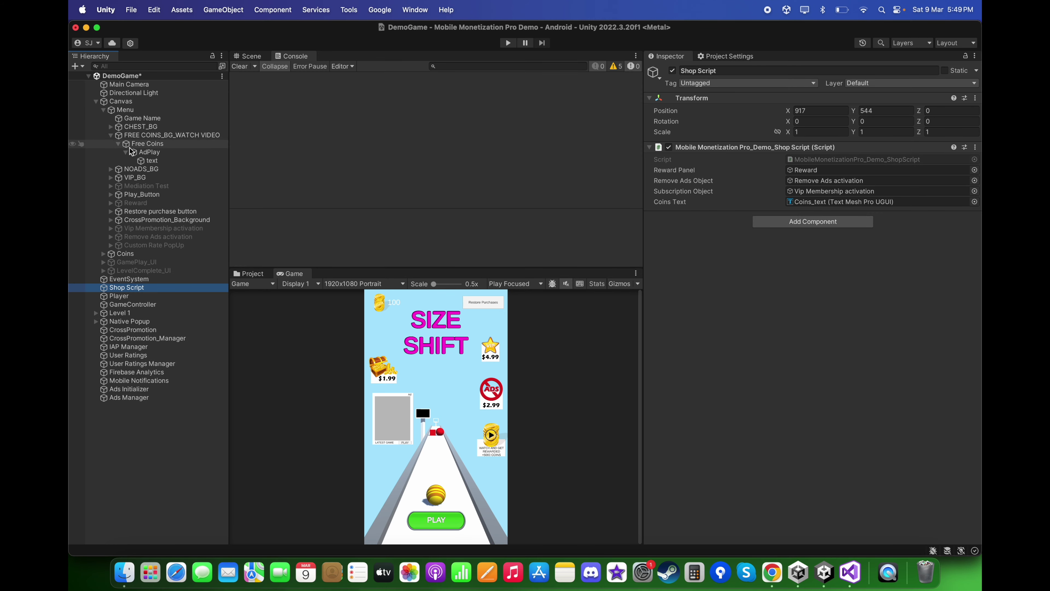
left_click(110, 135)
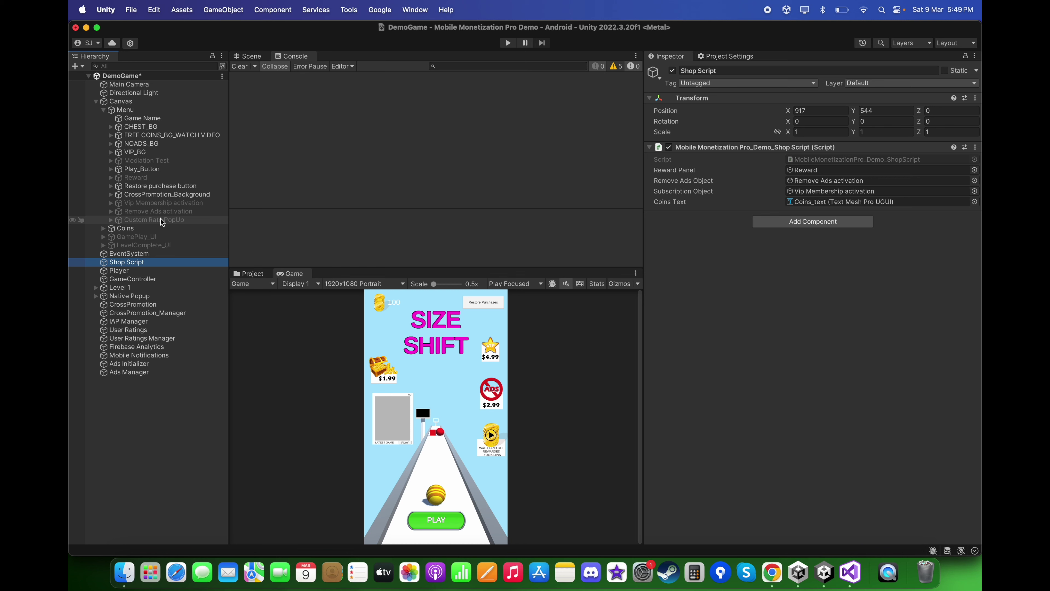
left_click(136, 178)
left_click(673, 71)
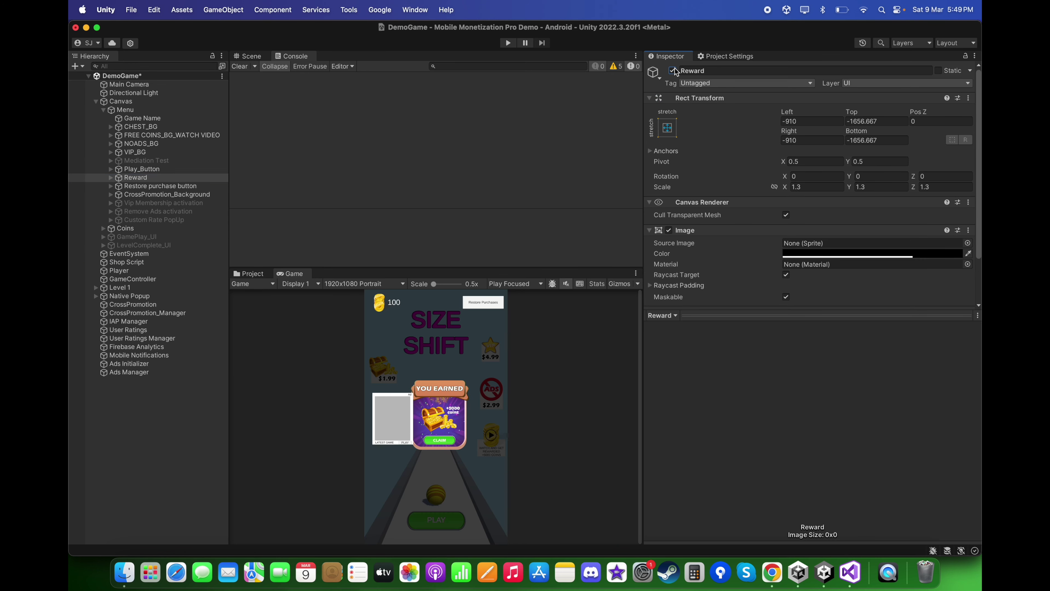
left_click_drag(438, 268, 439, 83)
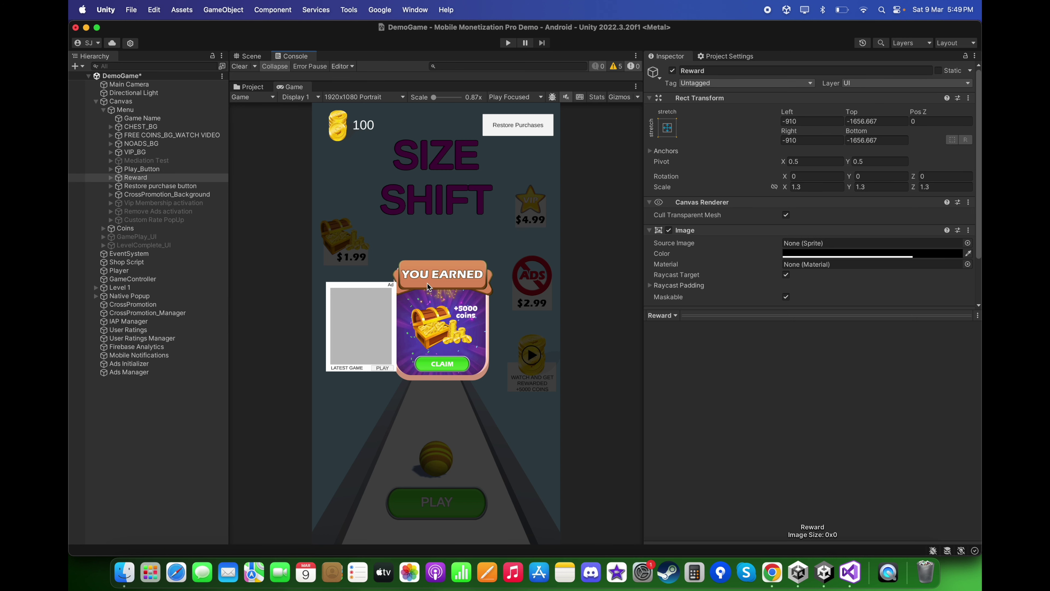
left_click_drag(464, 83, 463, 198)
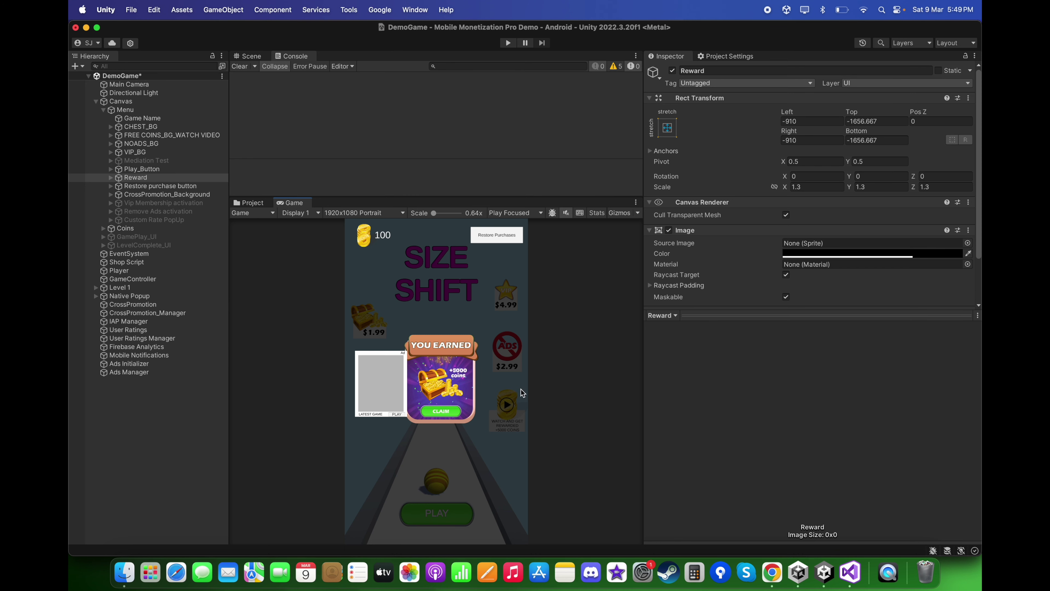
left_click(672, 71)
Step: Review the ShowReward function in Visual Studio again, and check the Ads Manager's rewarded button and script assignments in Unity
left_click(850, 572)
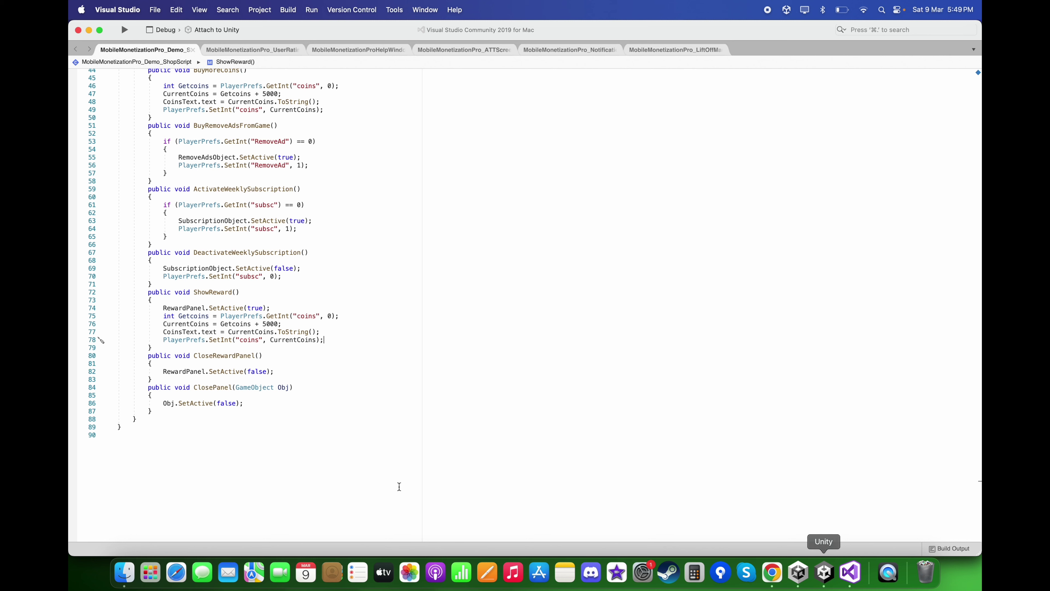
left_click_drag(148, 289, 178, 347)
left_click(179, 348)
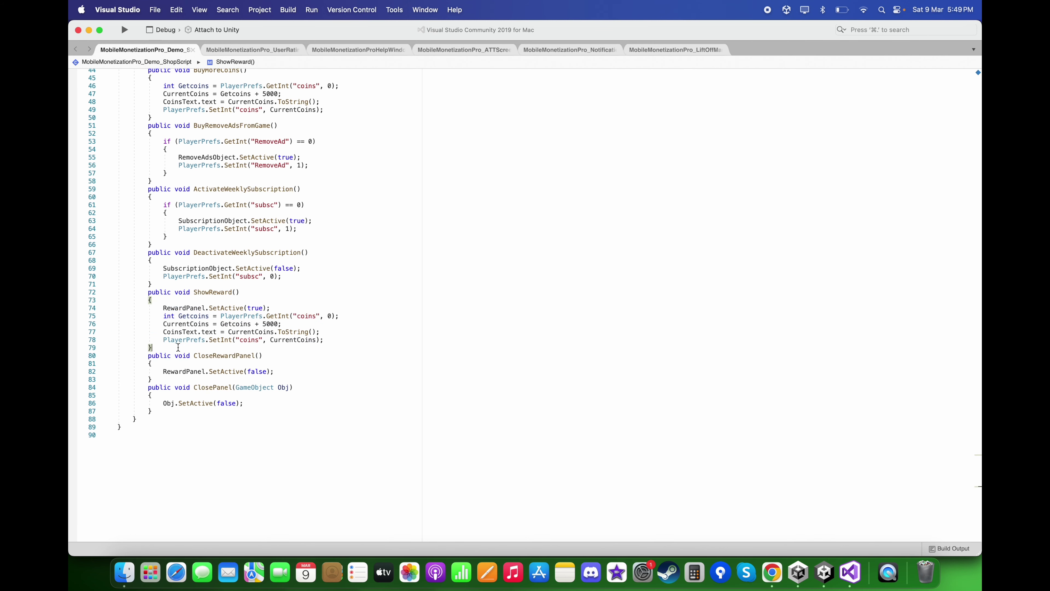
left_click(797, 572)
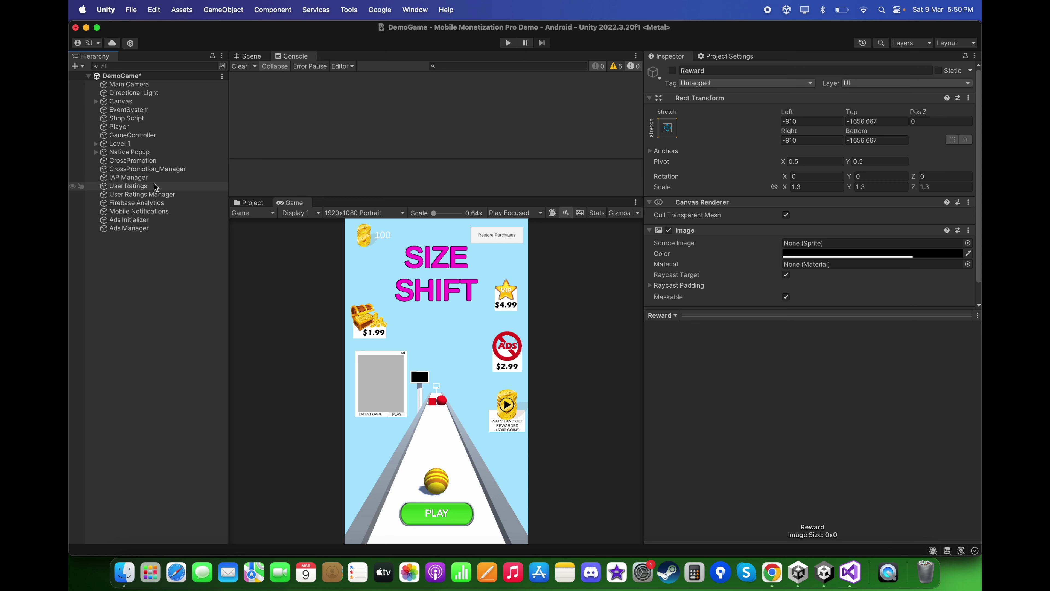
left_click(141, 229)
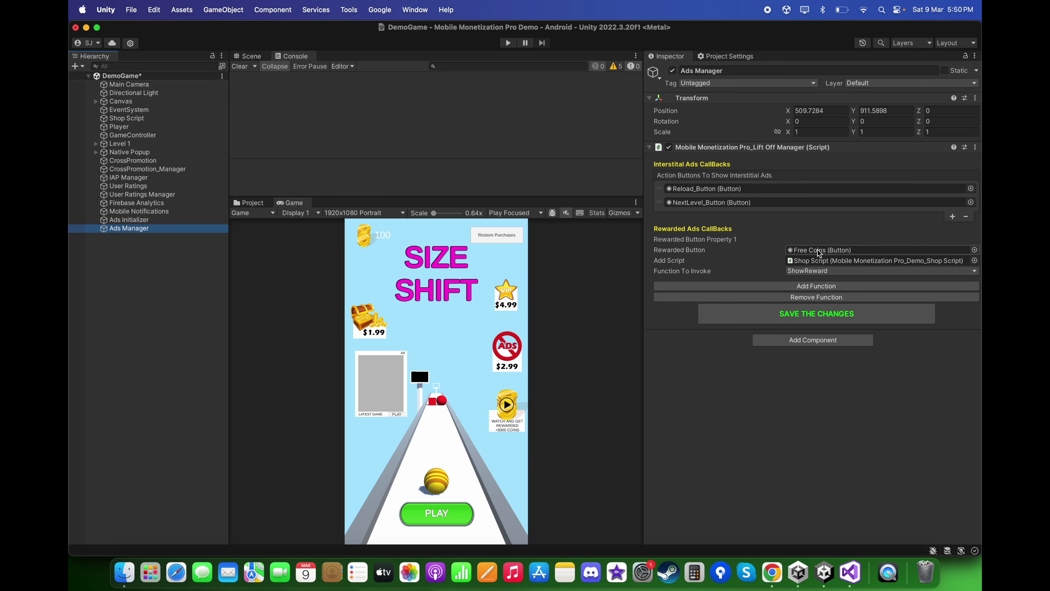
left_click(798, 261)
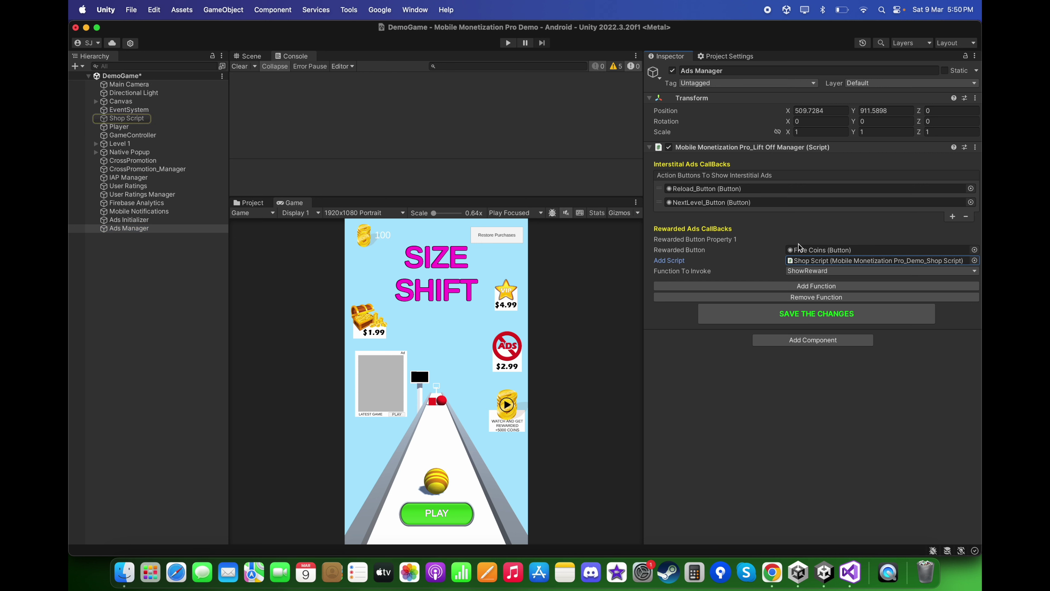
left_click(745, 383)
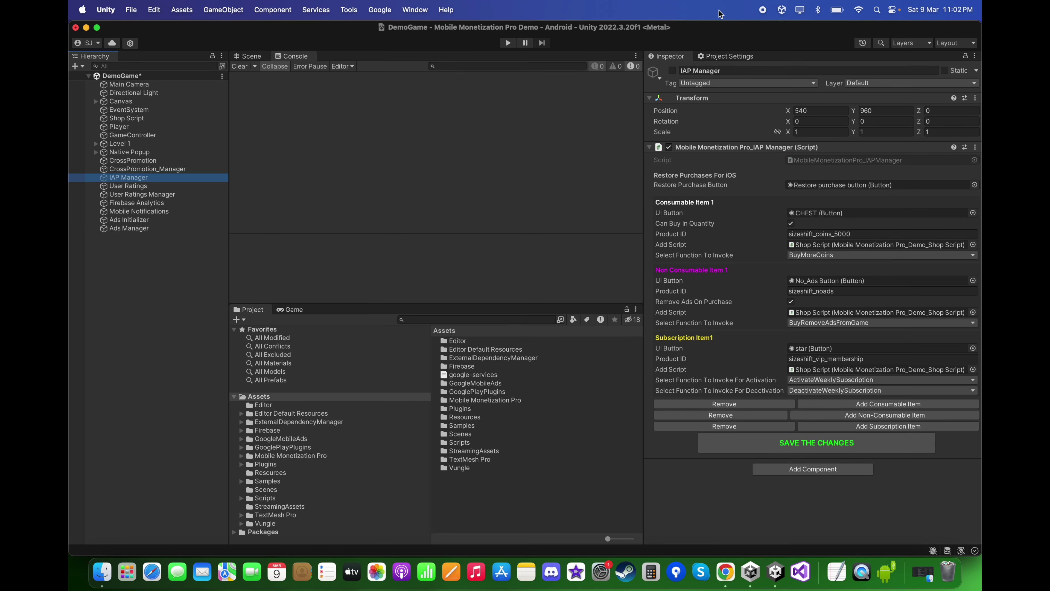
left_click(201, 294)
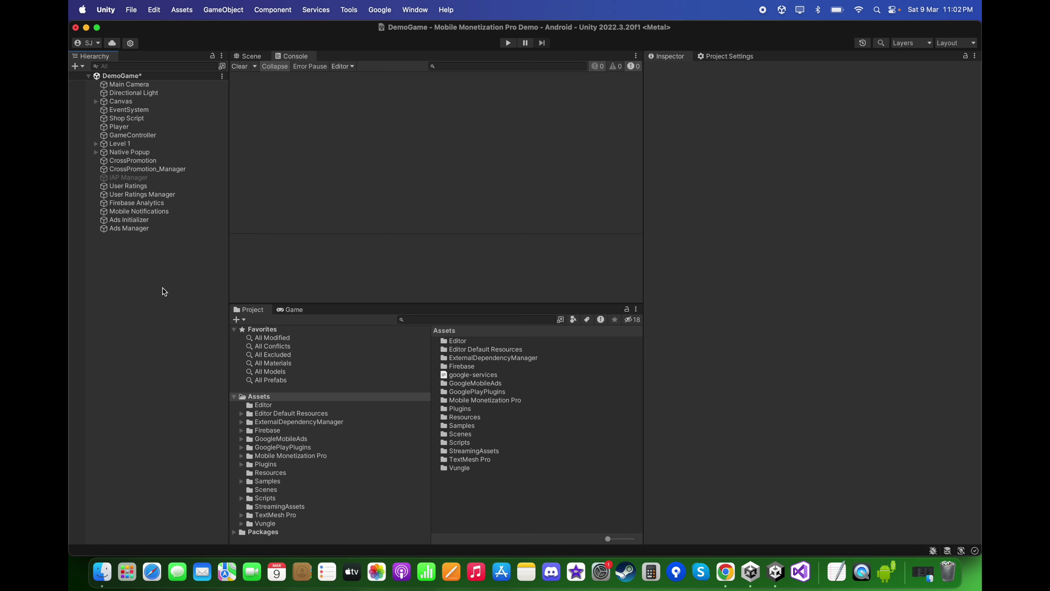
Step: Check the IAP Manager object's purchase settings in the scene, and open the Build Settings window
left_click(174, 177)
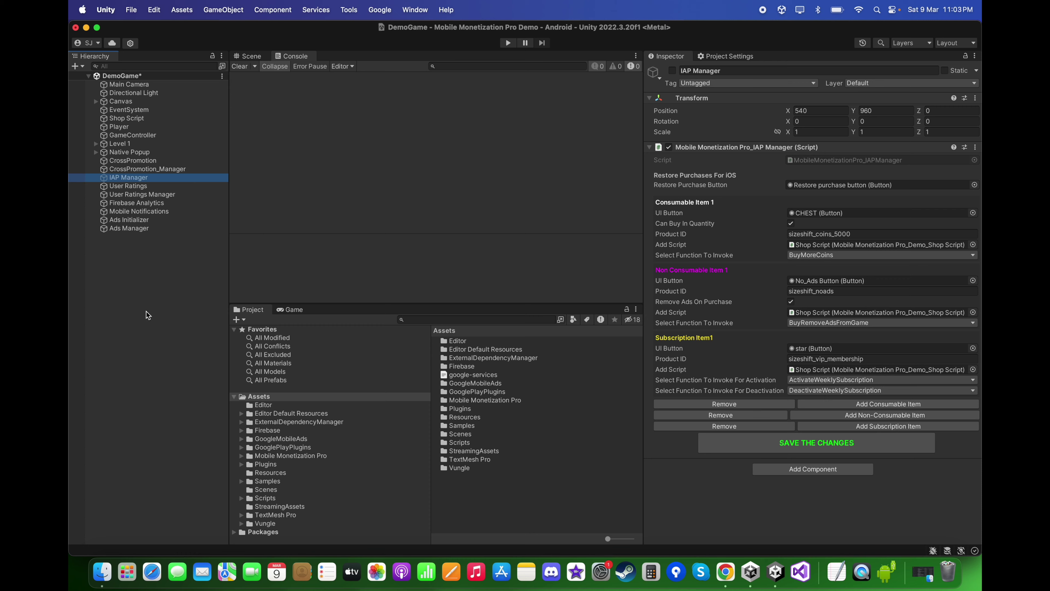
left_click(148, 315)
left_click(131, 9)
left_click(208, 162)
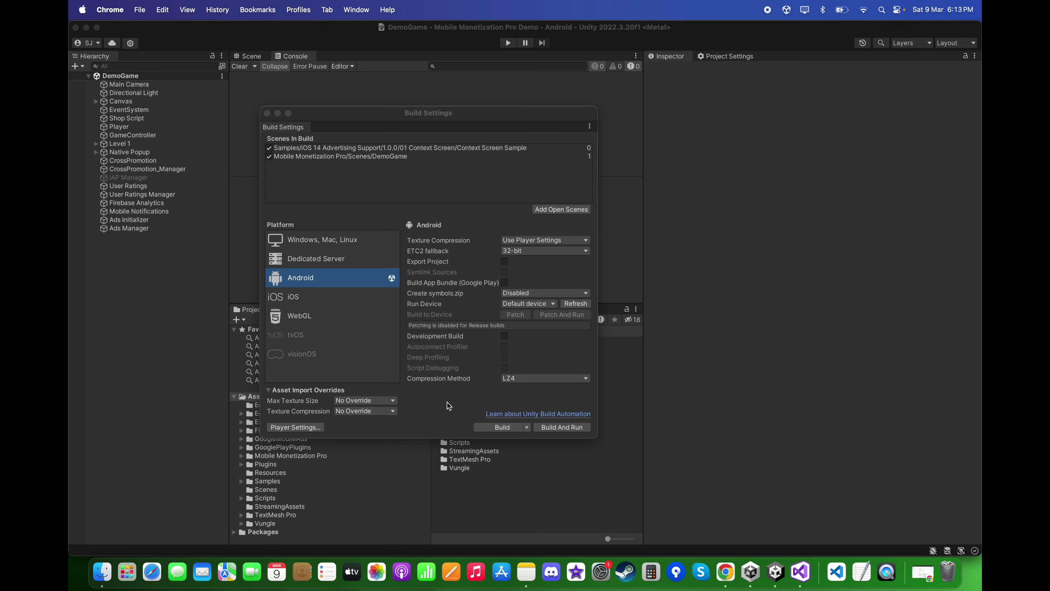
Step: Switch to Chrome, set the Android Size Shift Demo Game's status to Test Mode in Liftoff Monetize, confirm the mode change, and save
left_click(726, 571)
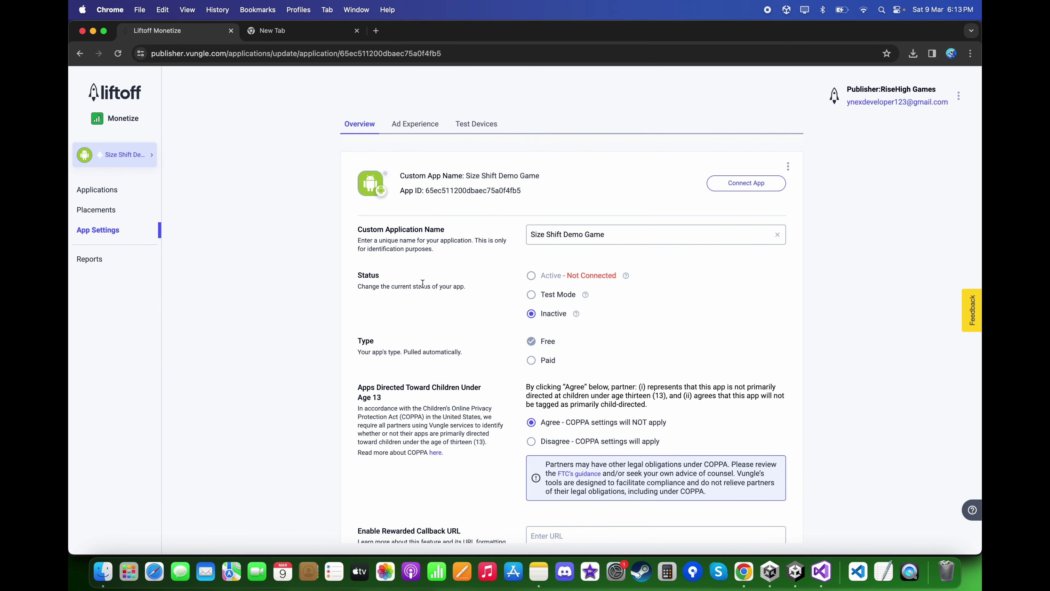
left_click(530, 295)
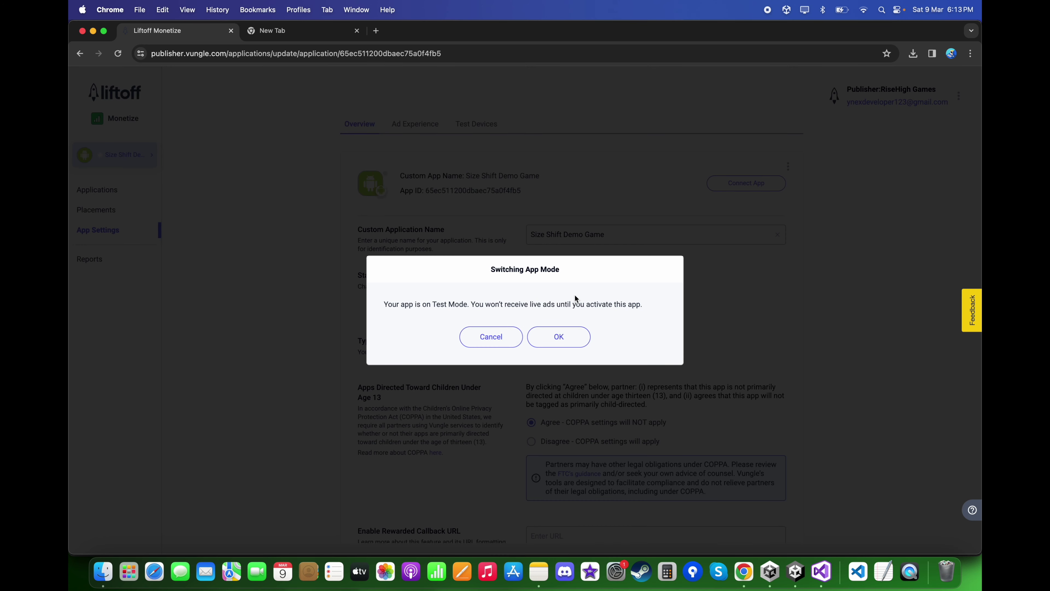
left_click(561, 336)
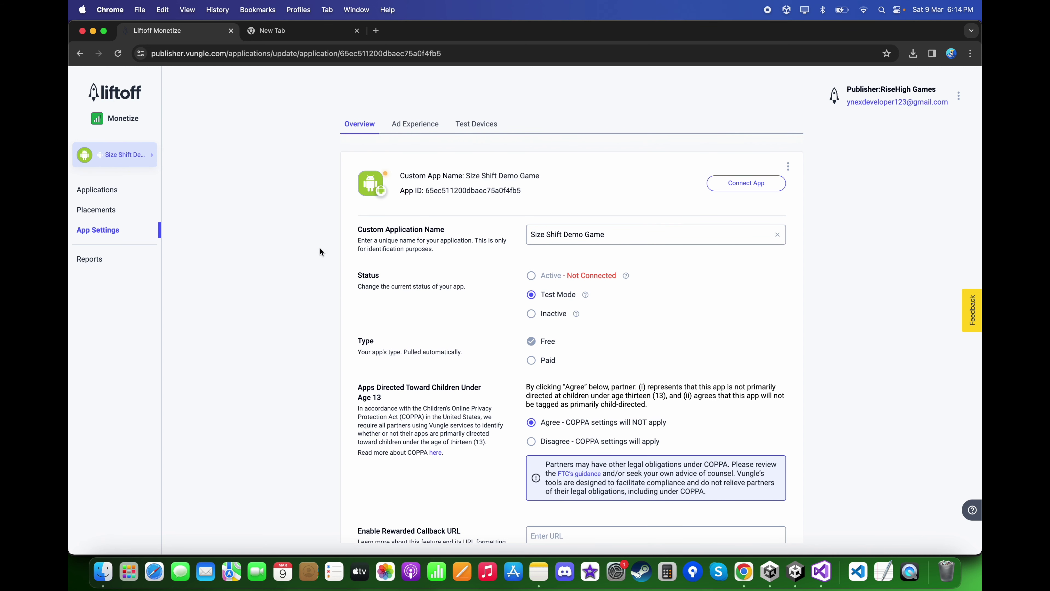
scroll(543, 287, "down", 5)
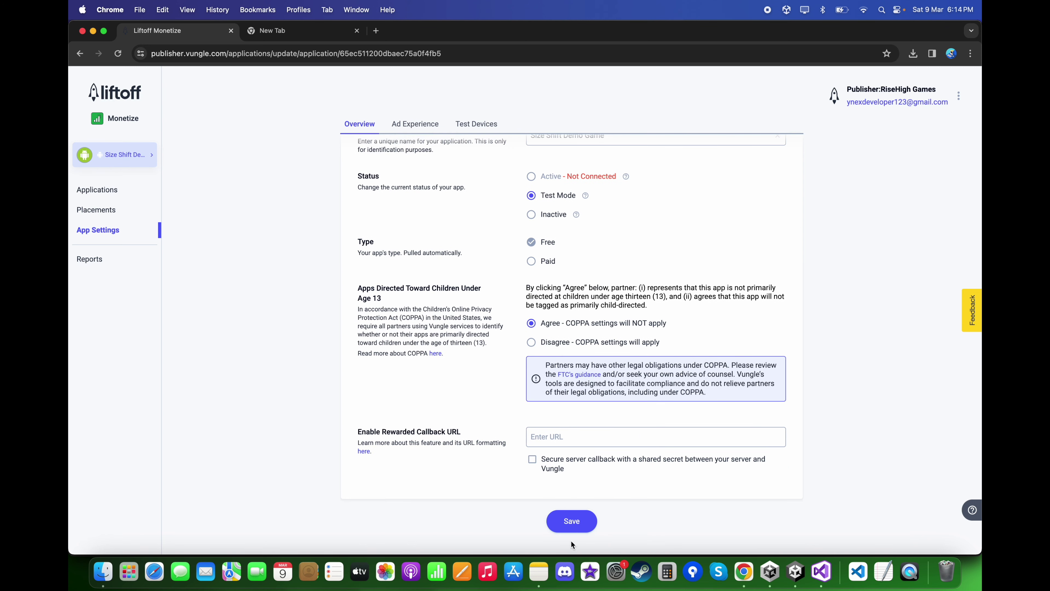
left_click(572, 525)
Step: Open the Size Shift Demo Game iOS application's settings, set its status to Test Mode, confirm the mode change, and save
left_click(147, 162)
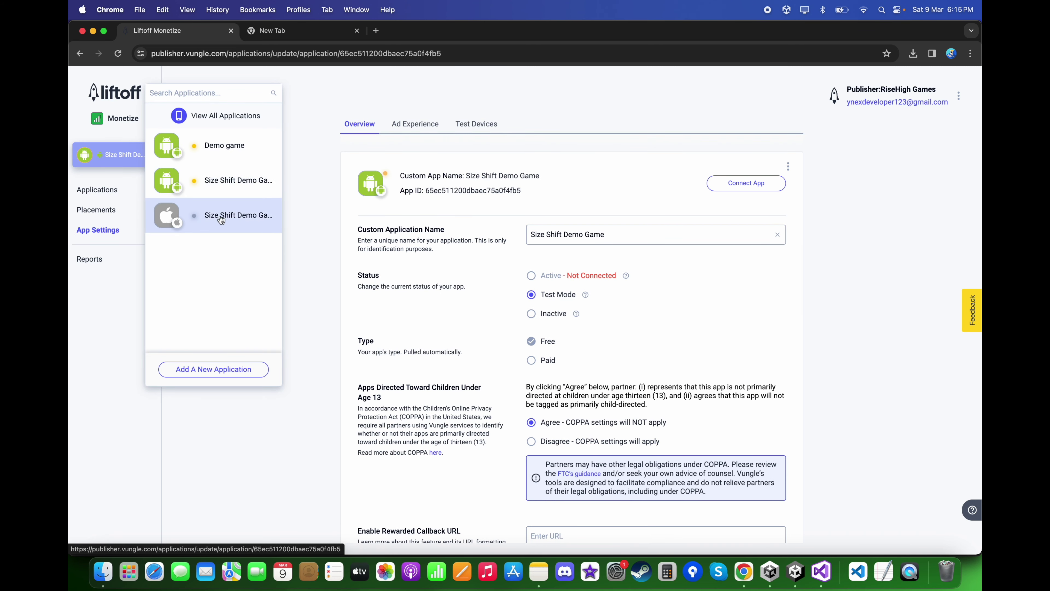
left_click(222, 219)
left_click(503, 335)
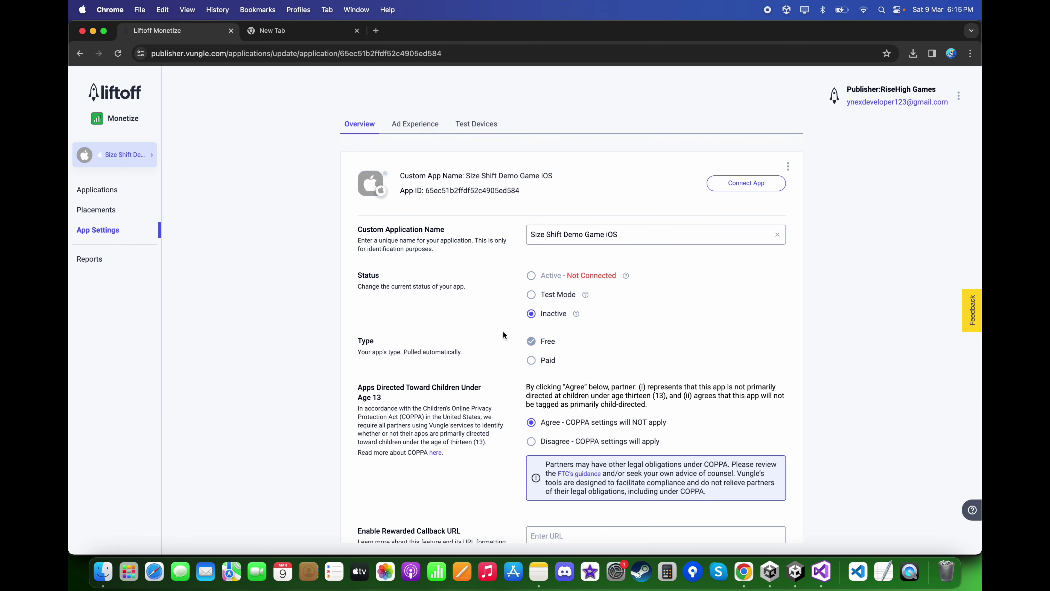
left_click(531, 295)
left_click(562, 347)
scroll(485, 343, "down", 3)
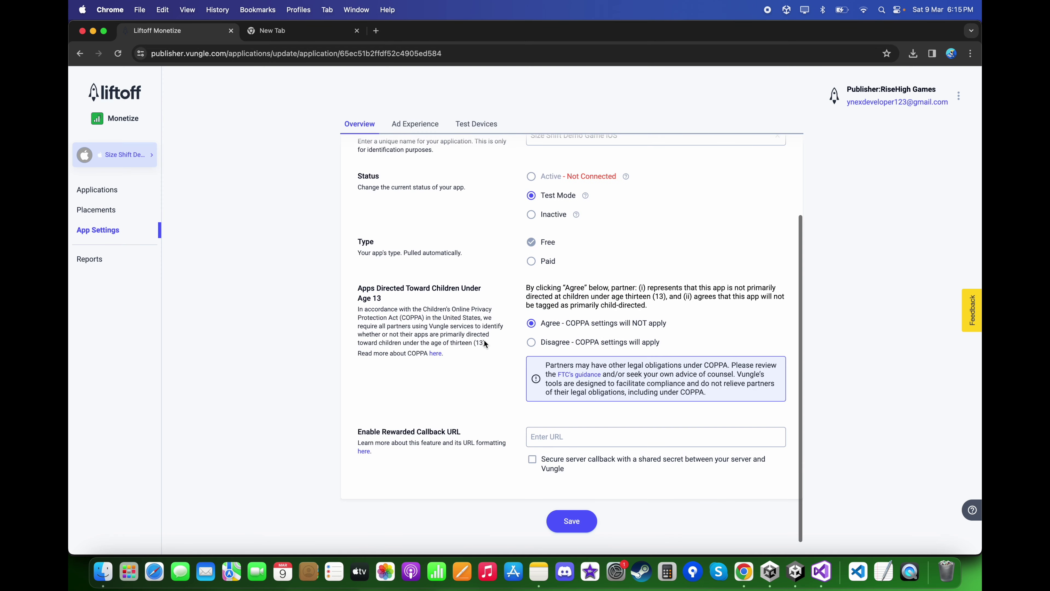
left_click(567, 519)
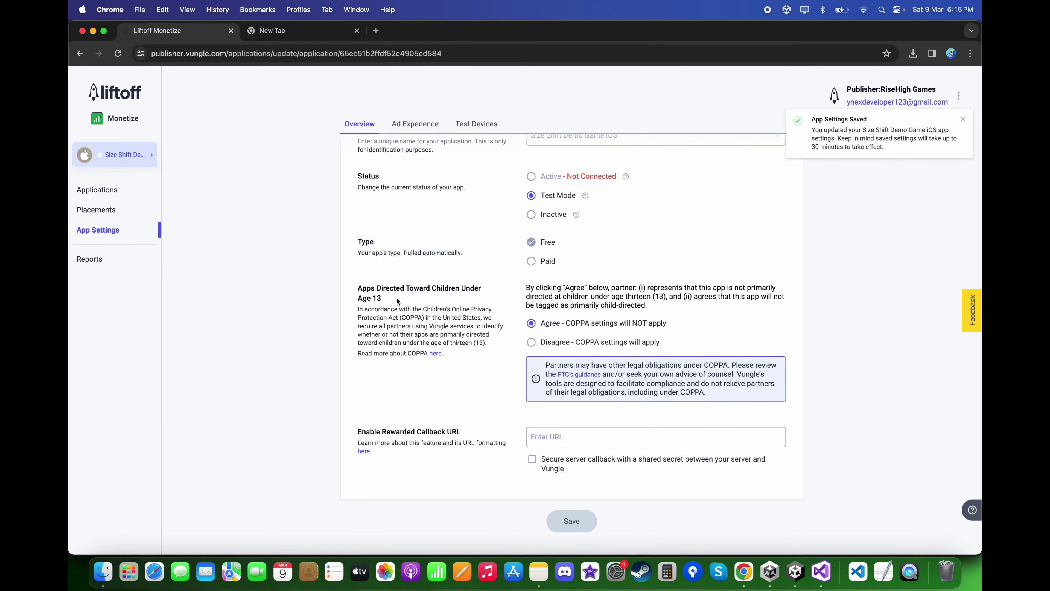
scroll(476, 362, "up", 3)
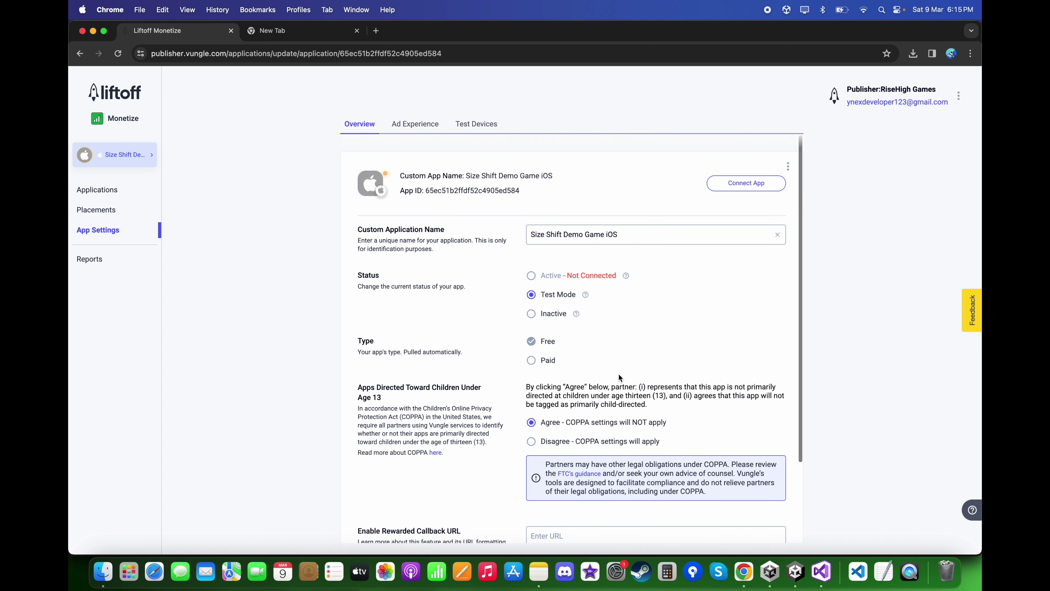
Step: Leave the browser and test the Size Shift build on the mobile device by starting a round and moving the size slider to its minimum
left_click(801, 586)
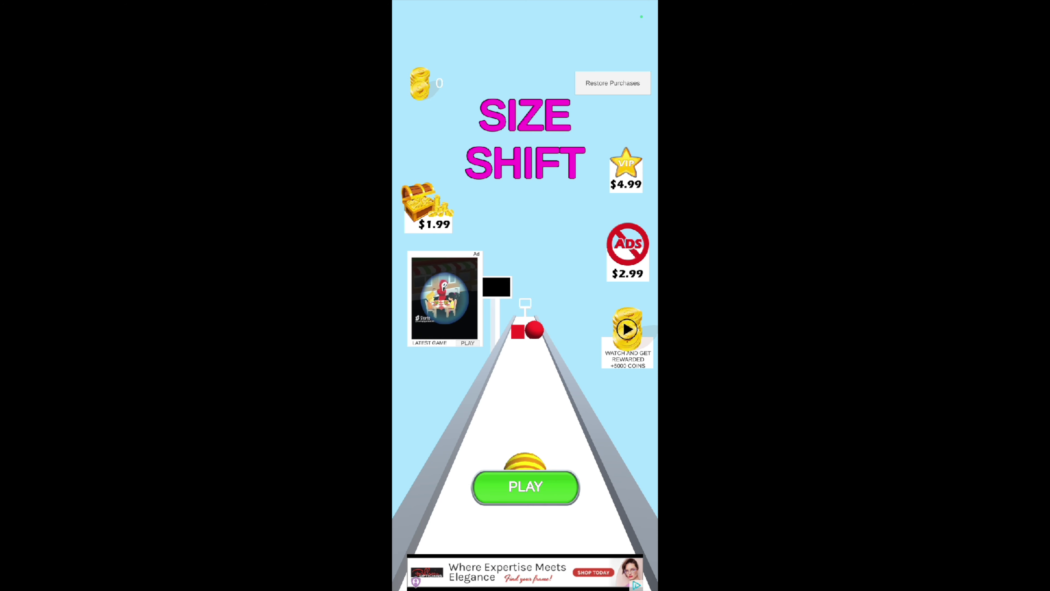
left_click(525, 486)
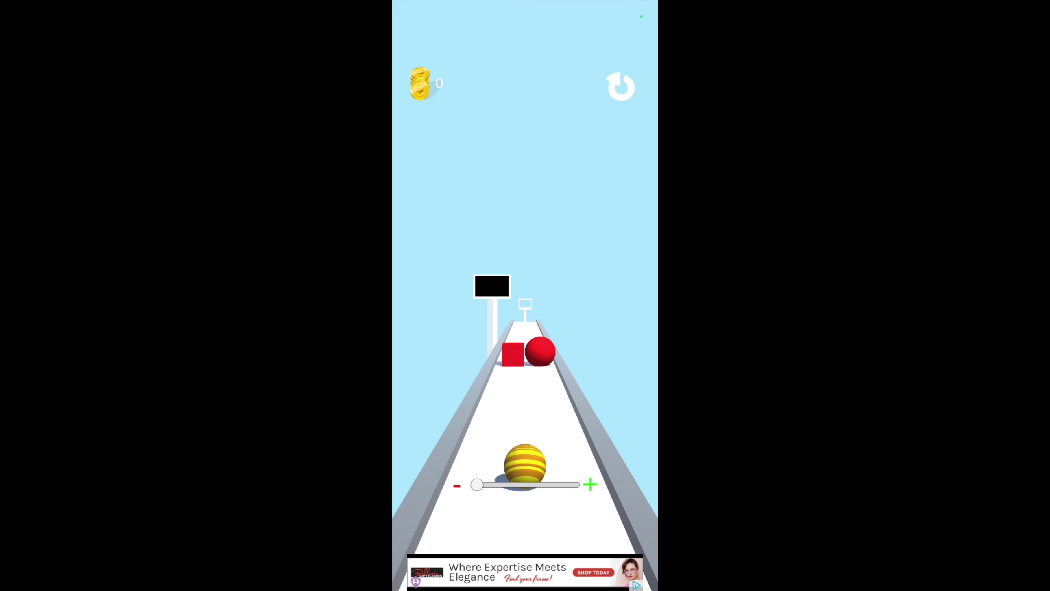
mouse_move(491, 486)
left_mouse_down()
mouse_move(530, 490)
mouse_move(476, 485)
left_mouse_up()
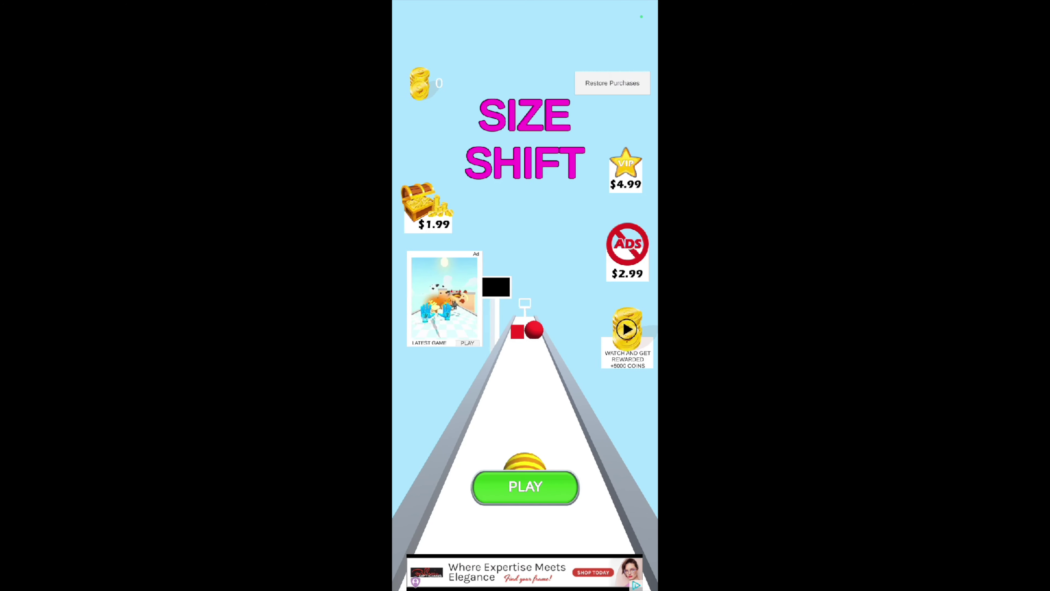